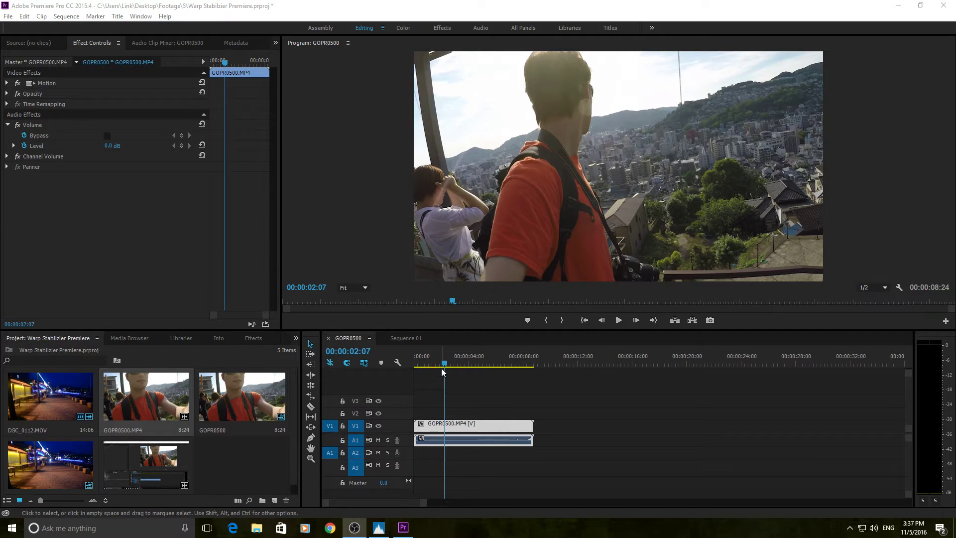
Trim the shaky opening and the end of GOPR0500 to 4:21, slide it to the sequence start, and scrub to review
{"action": "mouse_move", "coordinate": [441, 369]}
{"action": "left_mouse_down"}
{"action": "mouse_move", "coordinate": [413, 364]}
{"action": "mouse_move", "coordinate": [438, 367]}
{"action": "left_mouse_up"}
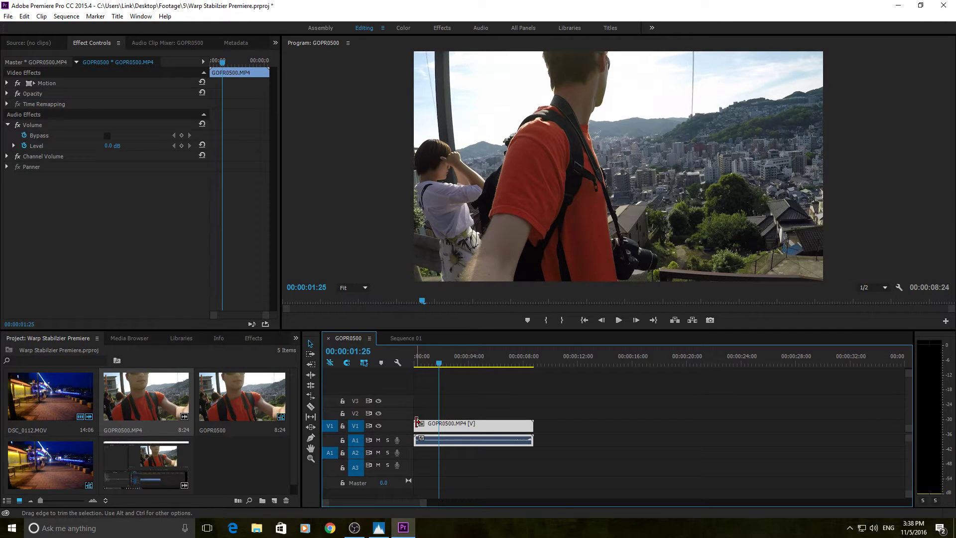
{"action": "mouse_move", "coordinate": [417, 422]}
{"action": "left_mouse_down"}
{"action": "mouse_move", "coordinate": [440, 424]}
{"action": "mouse_move", "coordinate": [421, 427]}
{"action": "left_mouse_up"}
{"action": "left_click_drag", "start_coordinate": [439, 363], "coordinate": [478, 379]}
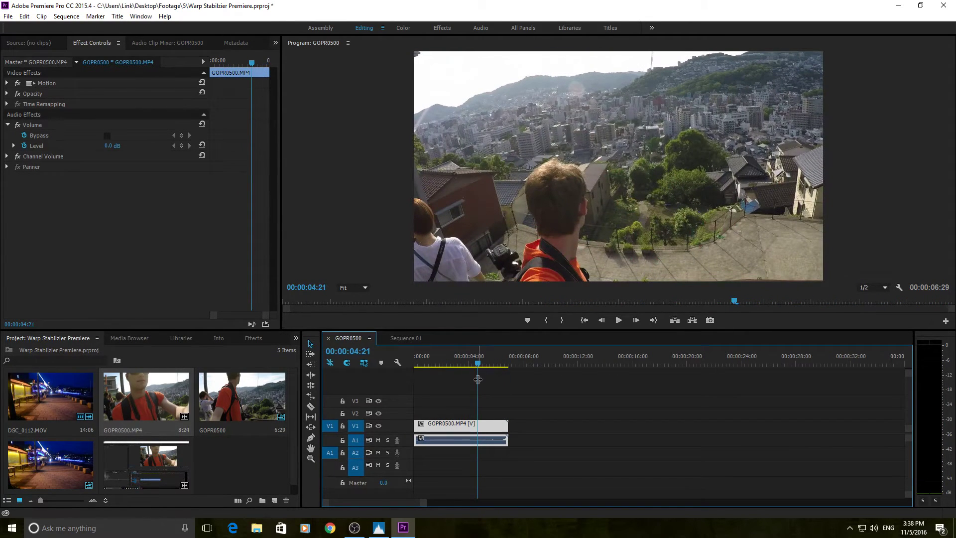
{"action": "left_click_drag", "start_coordinate": [509, 427], "coordinate": [477, 427]}
{"action": "mouse_move", "coordinate": [432, 363]}
{"action": "left_mouse_down"}
{"action": "mouse_move", "coordinate": [414, 363]}
{"action": "mouse_move", "coordinate": [458, 362]}
{"action": "mouse_move", "coordinate": [416, 362]}
{"action": "left_mouse_up"}
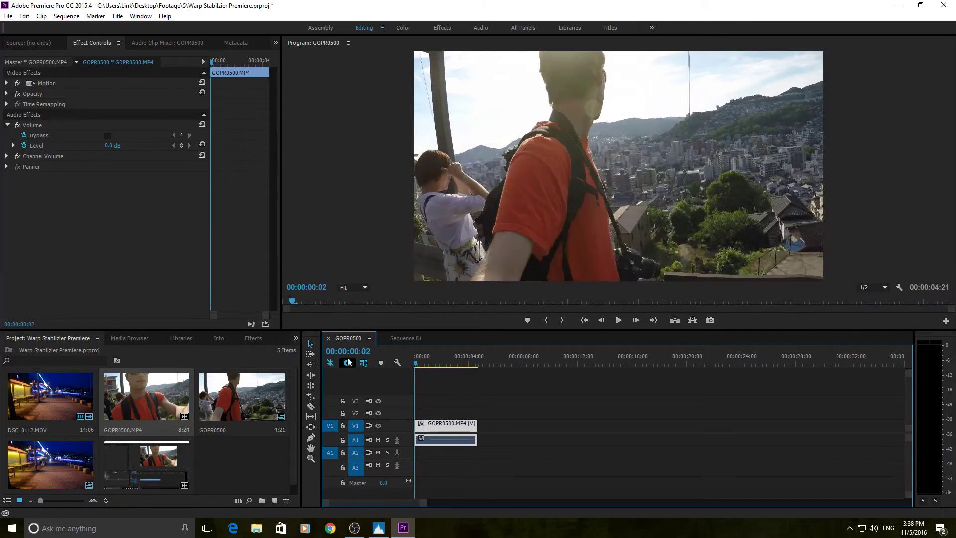
Search the Effects panel for 'warp', then clear the search
{"action": "left_click", "coordinate": [253, 338]}
{"action": "left_click", "coordinate": [19, 351]}
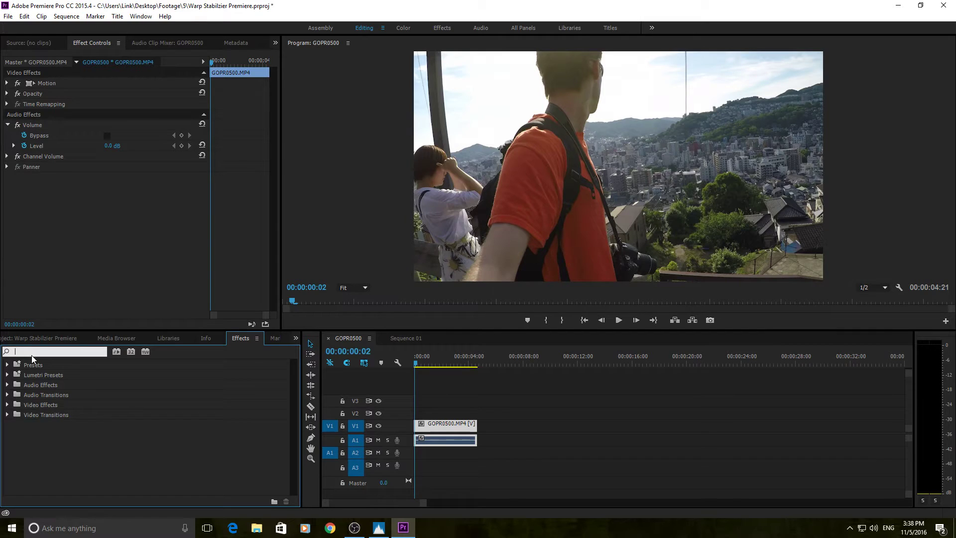
{"action": "type", "text": "warp"}
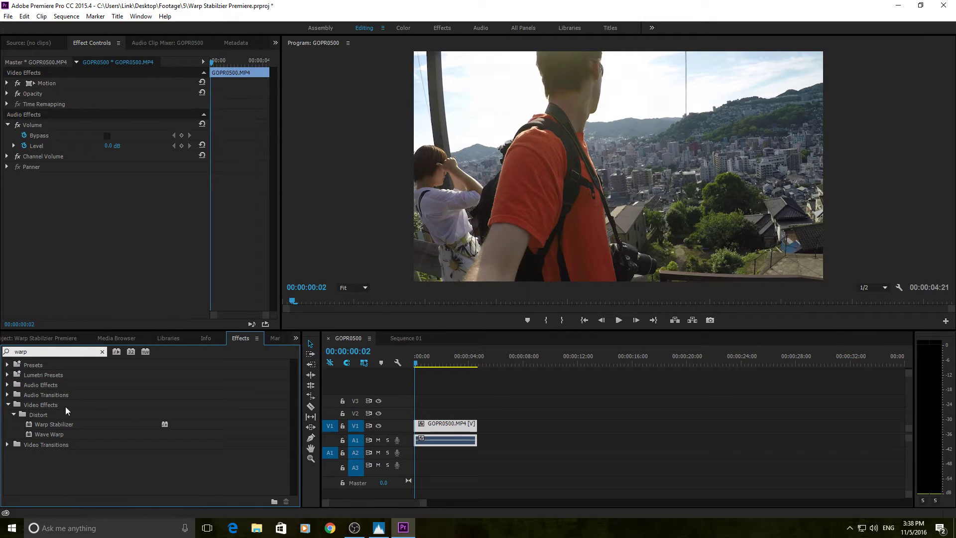
{"action": "double_click", "coordinate": [45, 352]}
{"action": "key", "text": "BackSpace"}
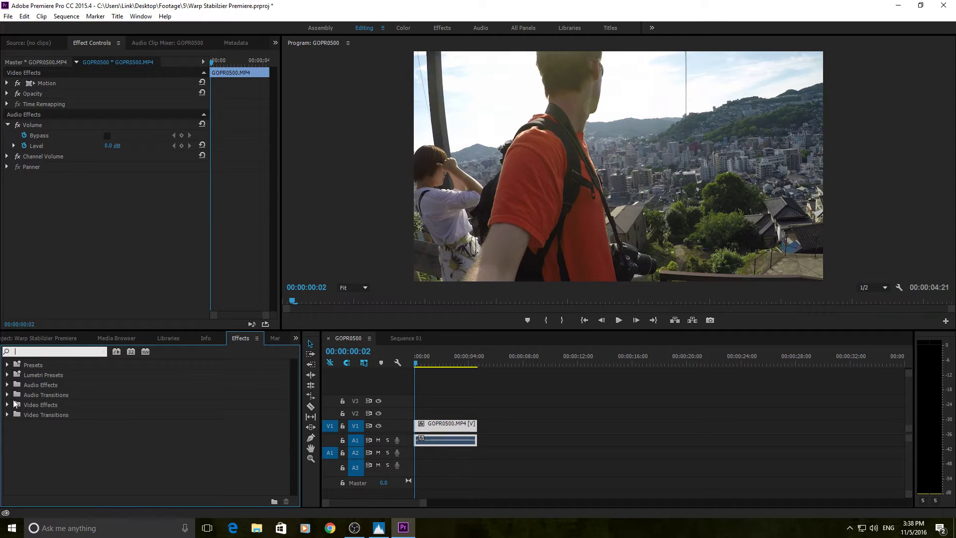
Expand Video Effects > Distort and pick Warp Stabilizer
{"action": "left_click", "coordinate": [7, 404]}
{"action": "left_click", "coordinate": [14, 455]}
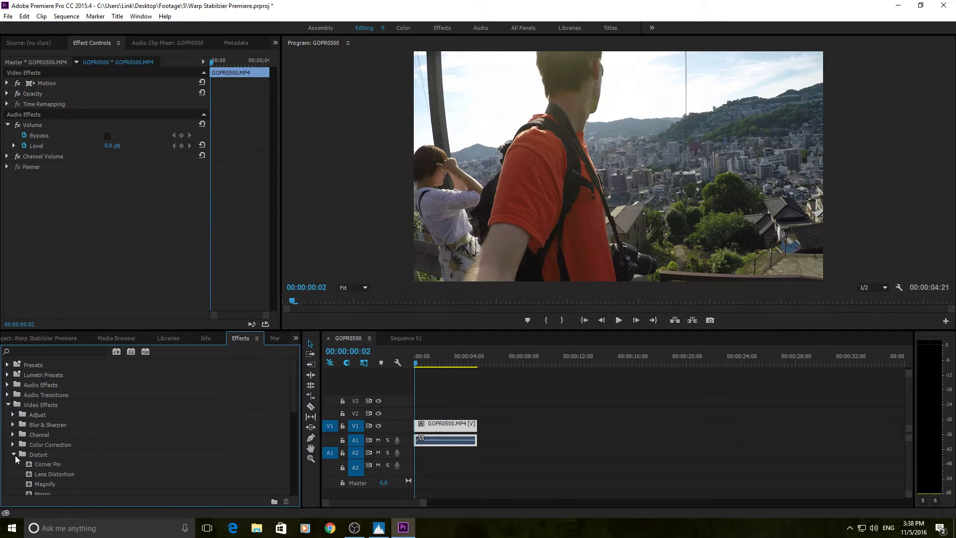
{"action": "scroll", "coordinate": [43, 455], "scroll_direction": "down", "scroll_amount": 1}
{"action": "scroll", "coordinate": [44, 455], "scroll_direction": "down", "scroll_amount": 4}
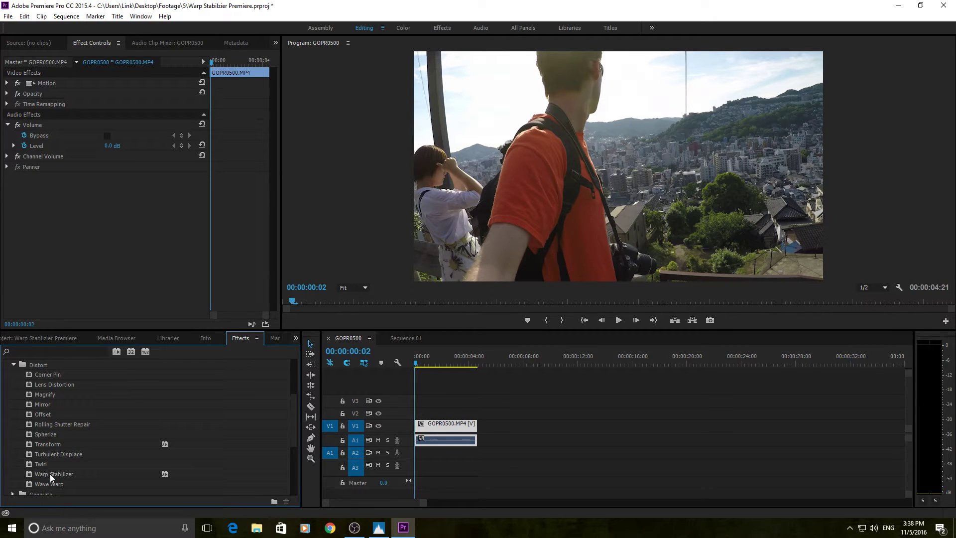
{"action": "left_click", "coordinate": [50, 473]}
{"action": "left_click_drag", "start_coordinate": [49, 473], "coordinate": [88, 118]}
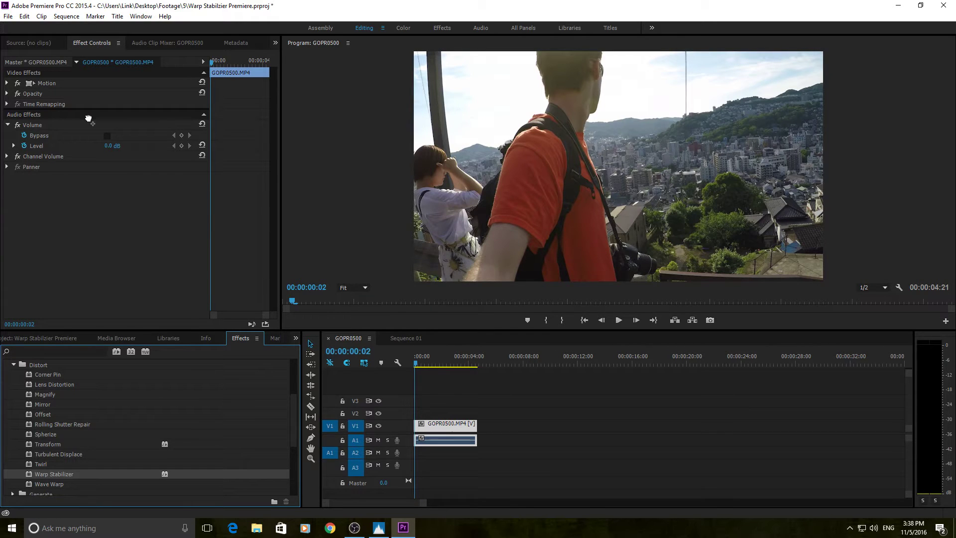
Drop Warp Stabilizer onto the GOPR0500 clip, then switch to the Sequence 01 night footage
{"action": "left_click_drag", "start_coordinate": [88, 118], "coordinate": [88, 118]}
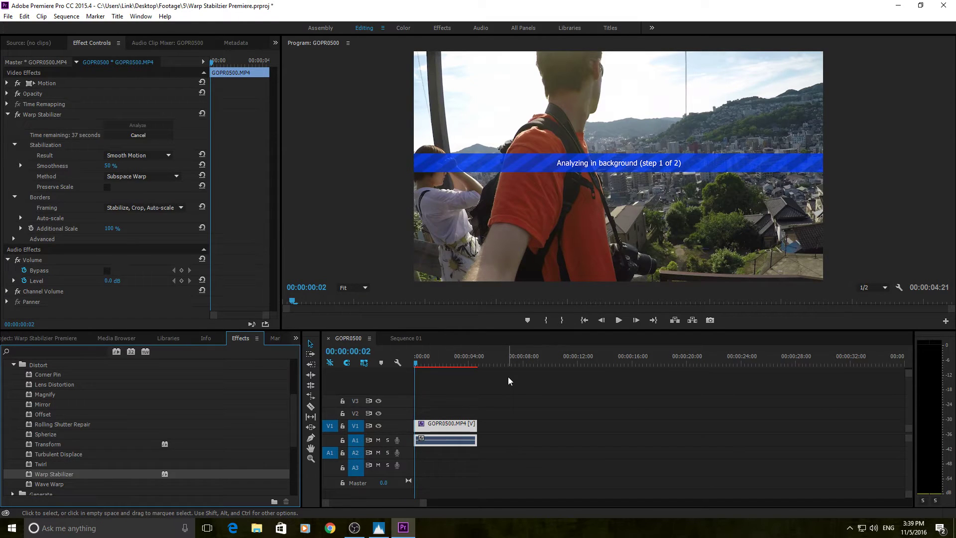
{"action": "left_click", "coordinate": [403, 342]}
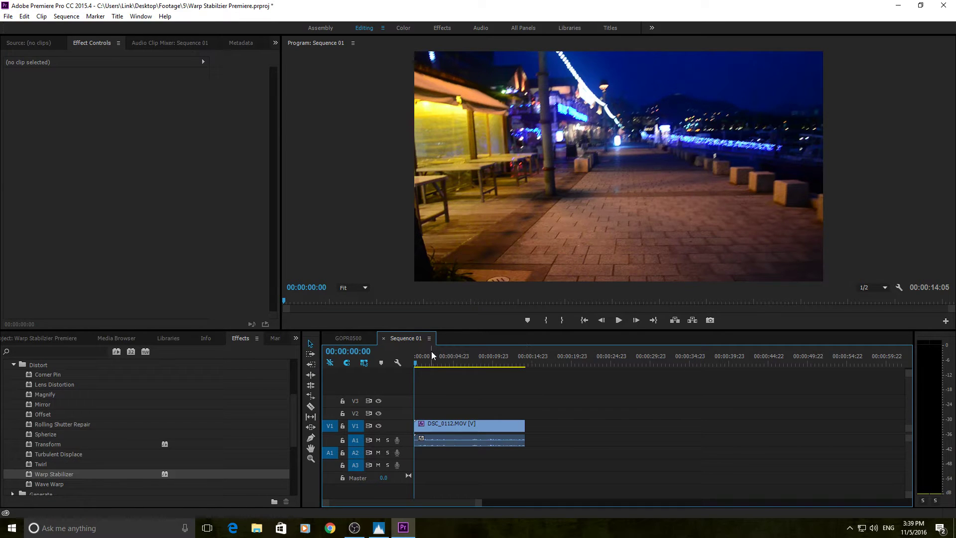
Play the DSC_0112 night footage twice from the start, then return to the GOPR0500 sequence
{"action": "key", "text": "space"}
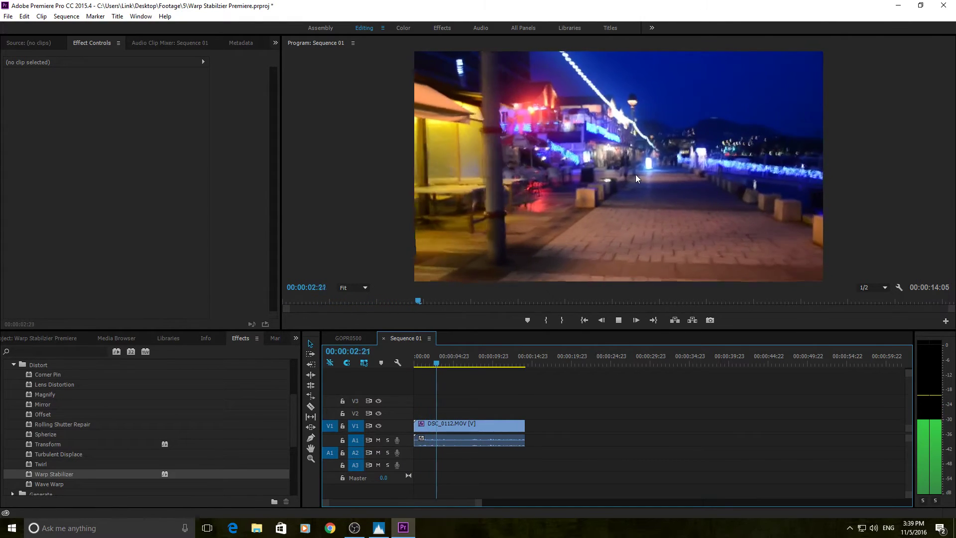
{"action": "key", "text": "space"}
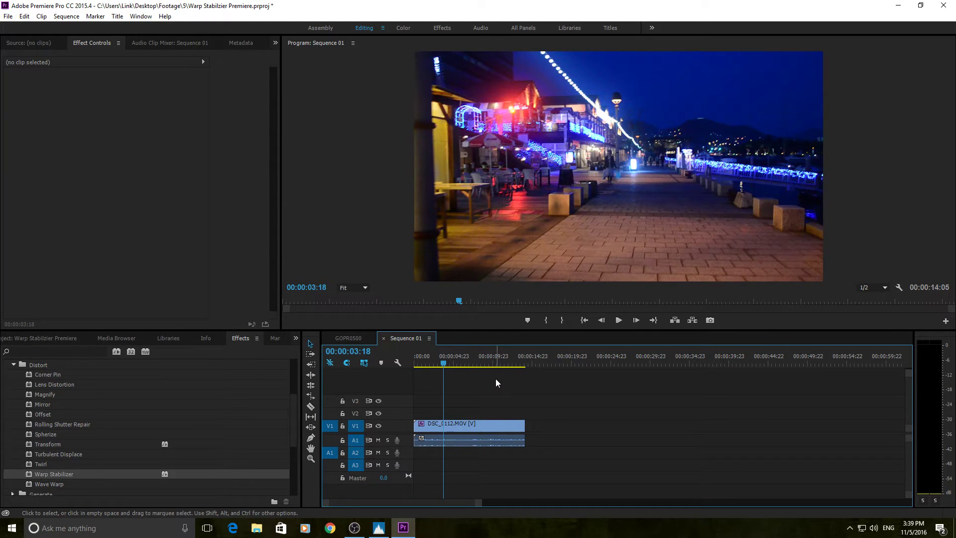
{"action": "key", "text": "Home"}
{"action": "key", "text": "space"}
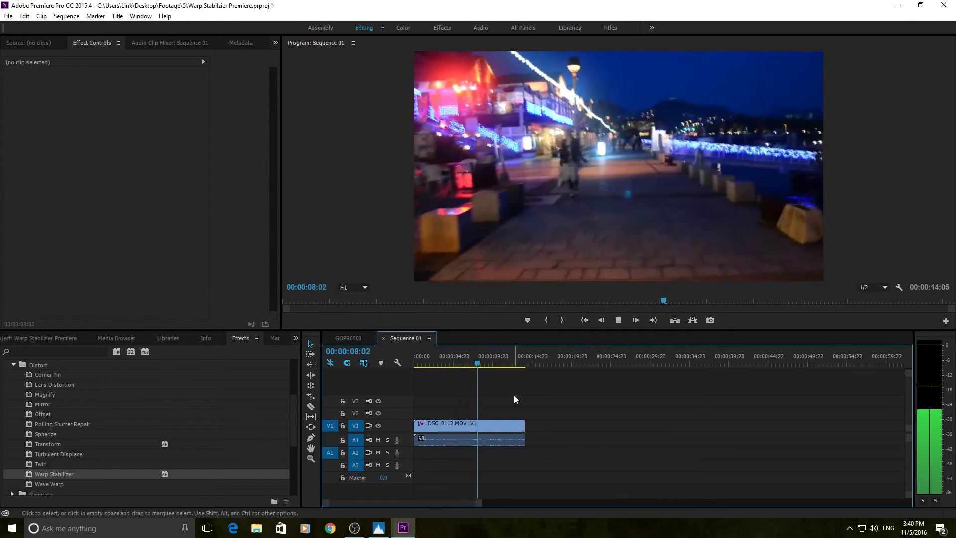
{"action": "key", "text": "space"}
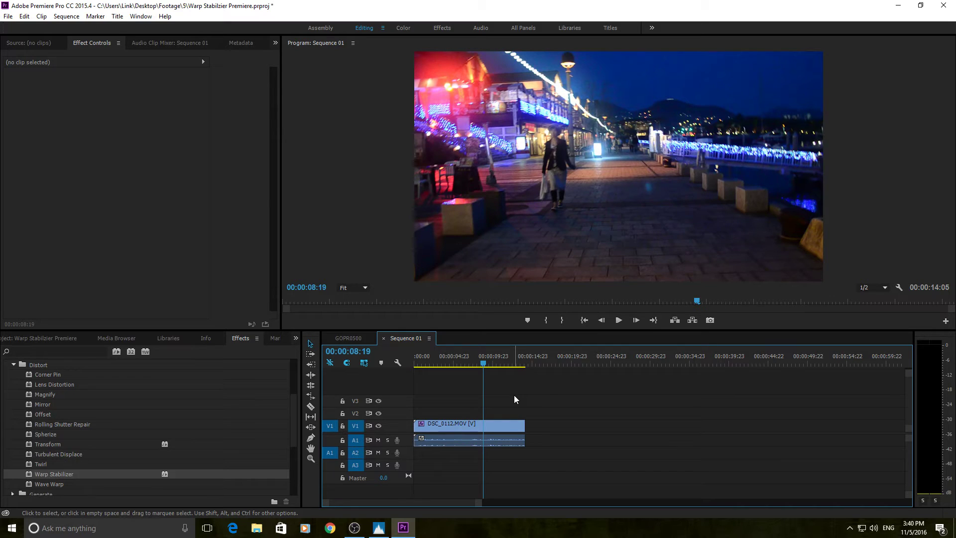
{"action": "left_click", "coordinate": [340, 338]}
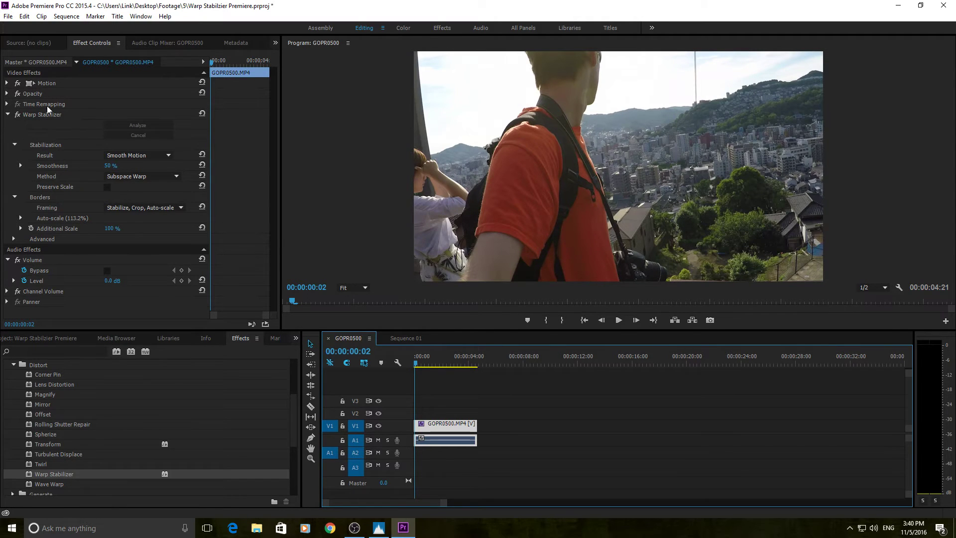
Compare the clip's playback with Warp Stabilizer switched off and back on
{"action": "left_click", "coordinate": [18, 115]}
{"action": "key", "text": "space"}
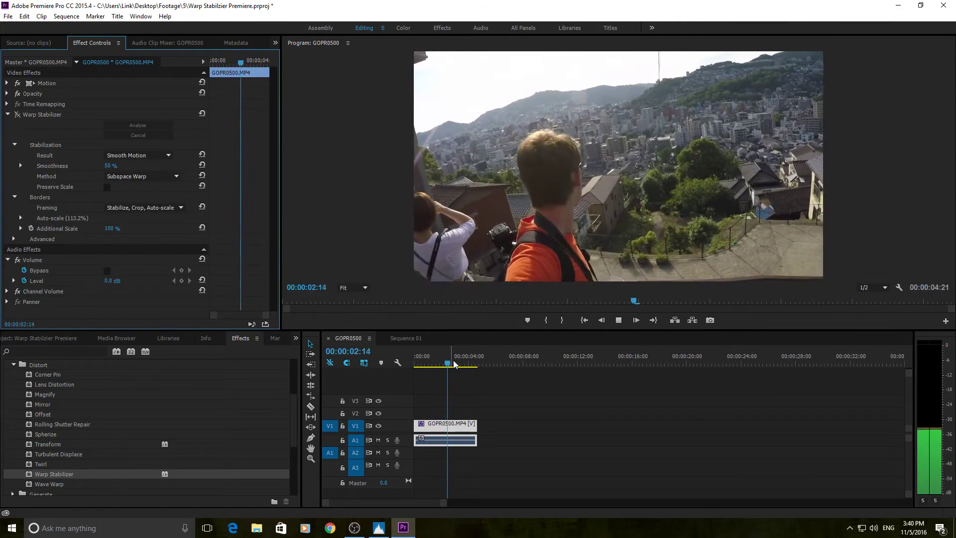
{"action": "key", "text": "space"}
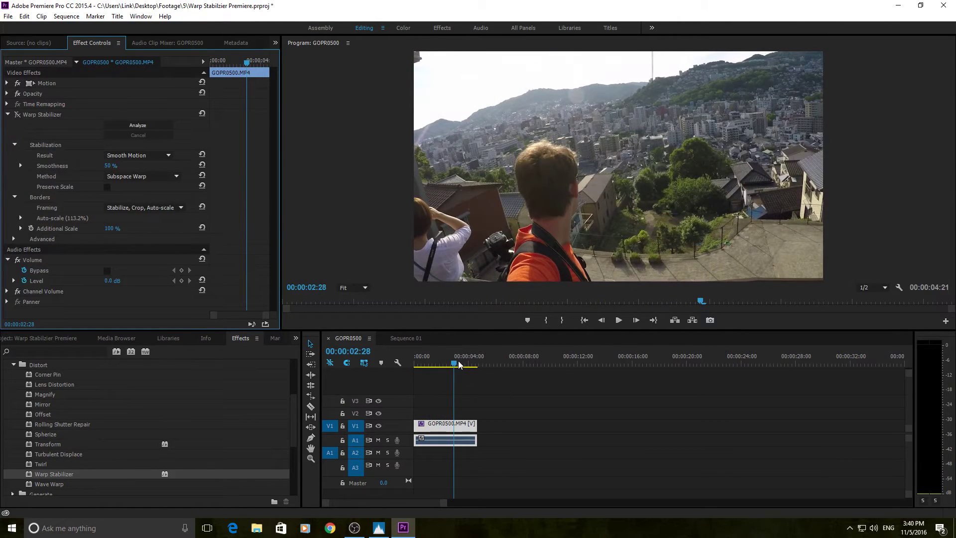
{"action": "left_click", "coordinate": [18, 114]}
{"action": "key", "text": "Home"}
{"action": "key", "text": "space"}
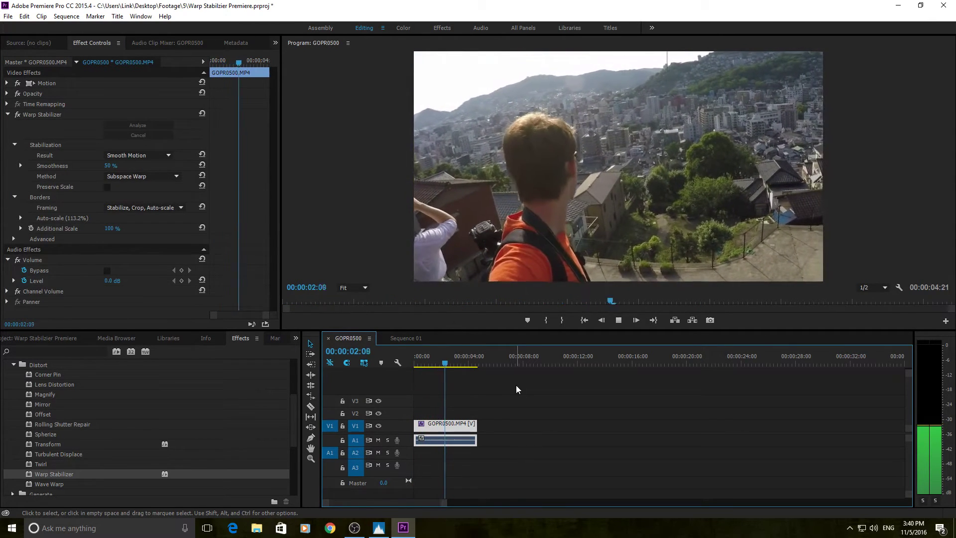
{"action": "key", "text": "space"}
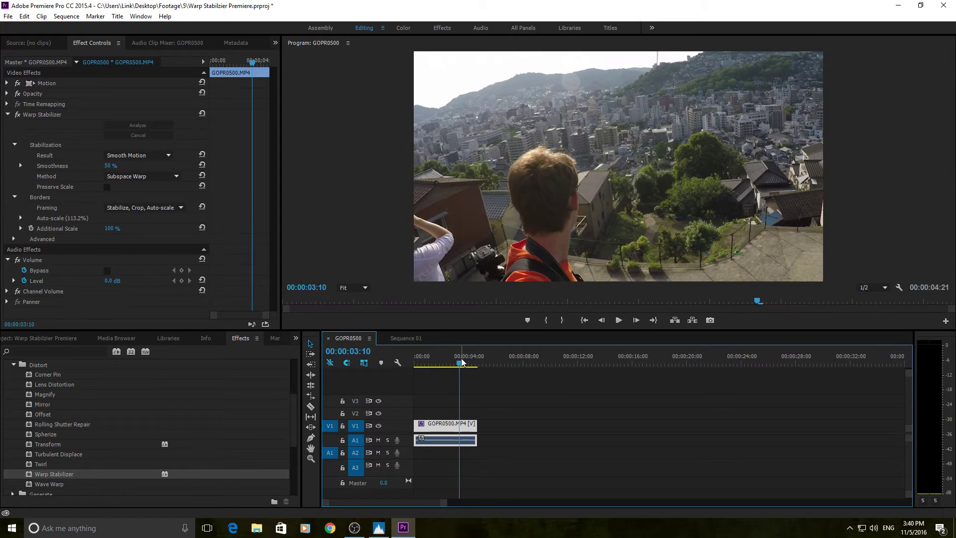
Replay the stabilized clip from the start, then rewind and switch stabilization off
{"action": "left_click_drag", "start_coordinate": [463, 362], "coordinate": [411, 354]}
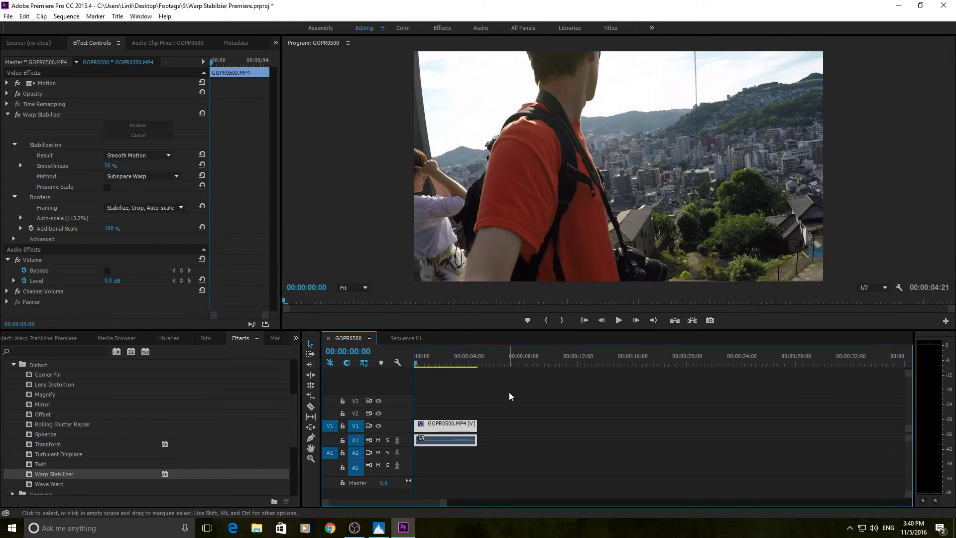
{"action": "key", "text": "space"}
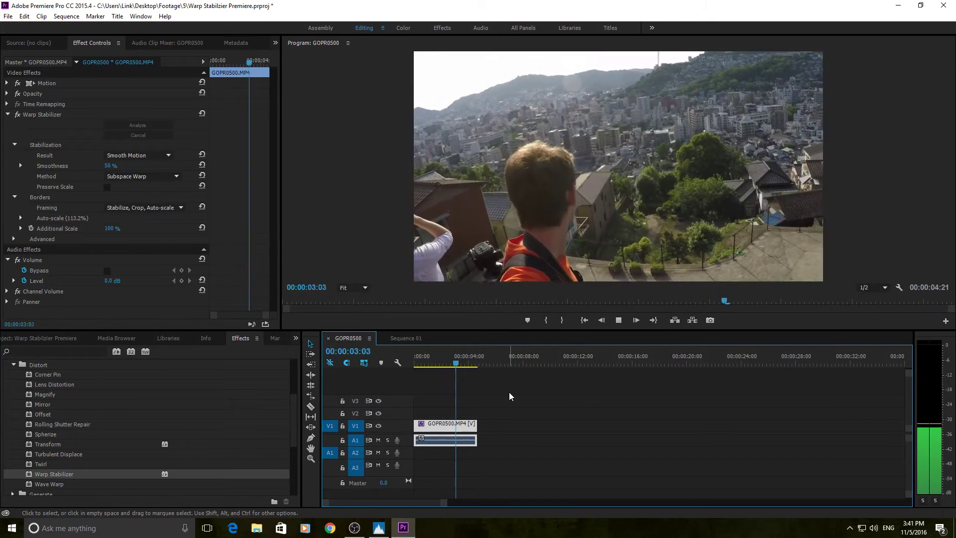
{"action": "key", "text": "space"}
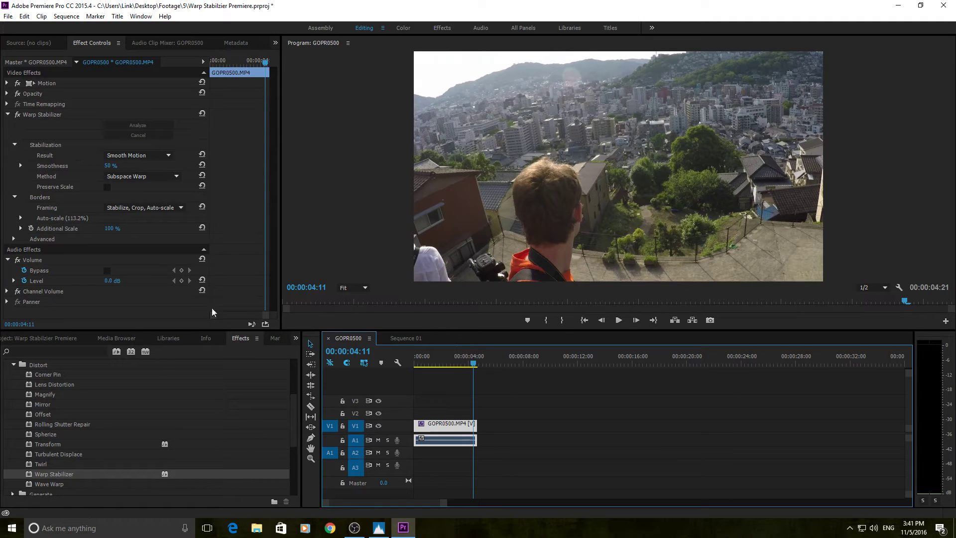
{"action": "key", "text": "Home"}
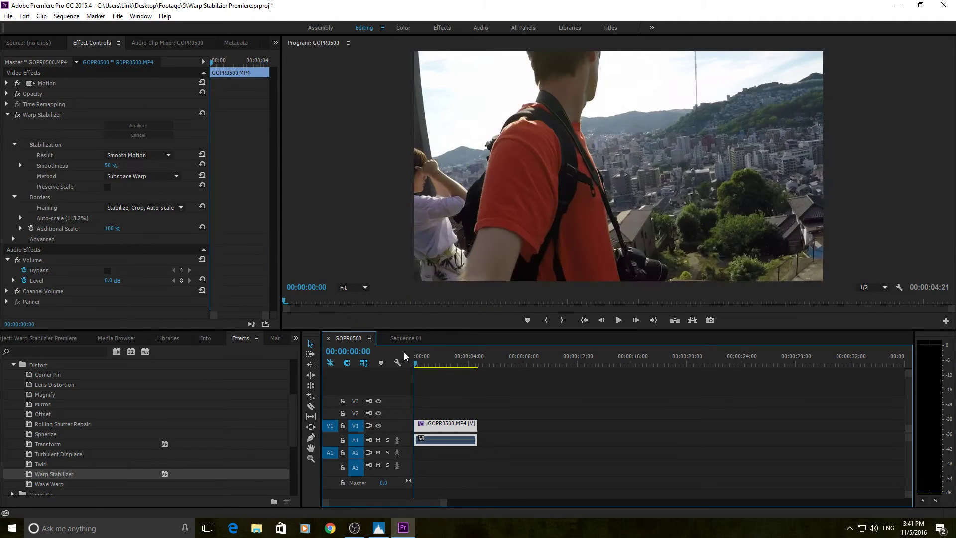
{"action": "left_click", "coordinate": [16, 116]}
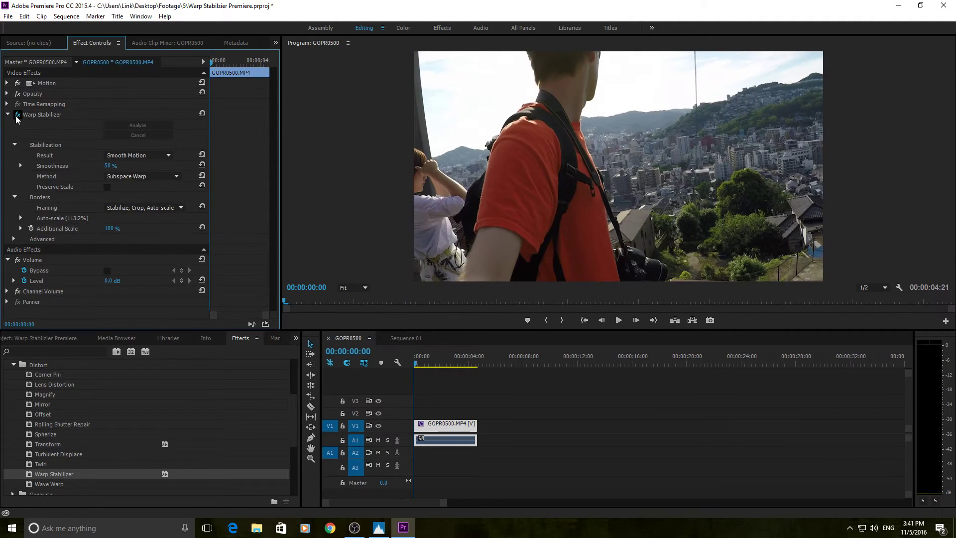
Toggle Warp Stabilizer to compare, then set Framing to Stabilize Only and review playback
{"action": "left_click", "coordinate": [16, 115]}
{"action": "left_click", "coordinate": [17, 115]}
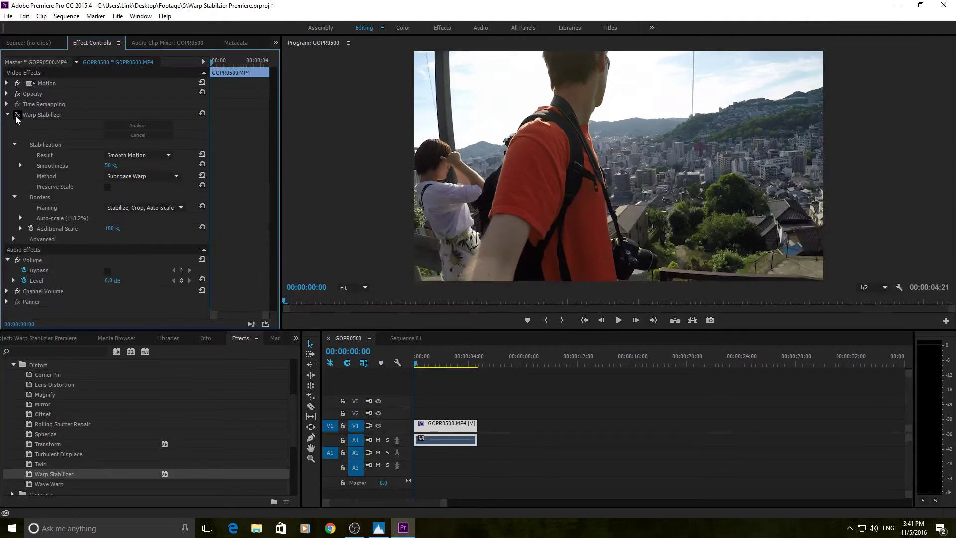
{"action": "left_click", "coordinate": [16, 115]}
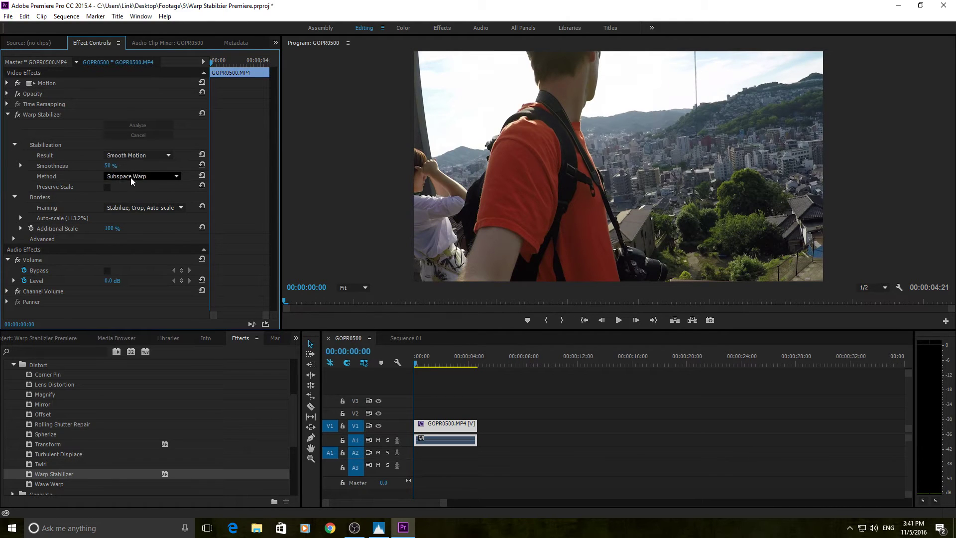
{"action": "left_click", "coordinate": [135, 208]}
{"action": "left_click", "coordinate": [139, 220]}
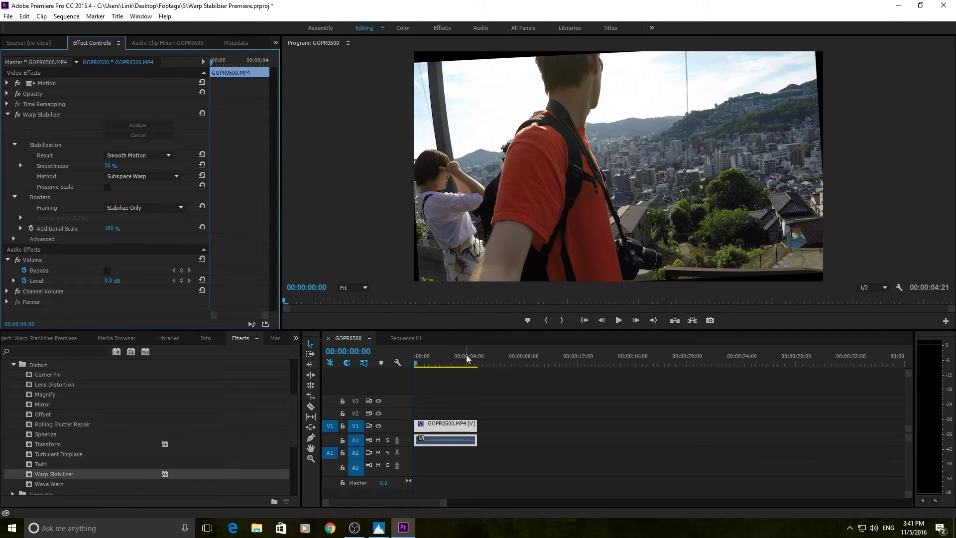
{"action": "left_click", "coordinate": [503, 375]}
{"action": "key", "text": "space"}
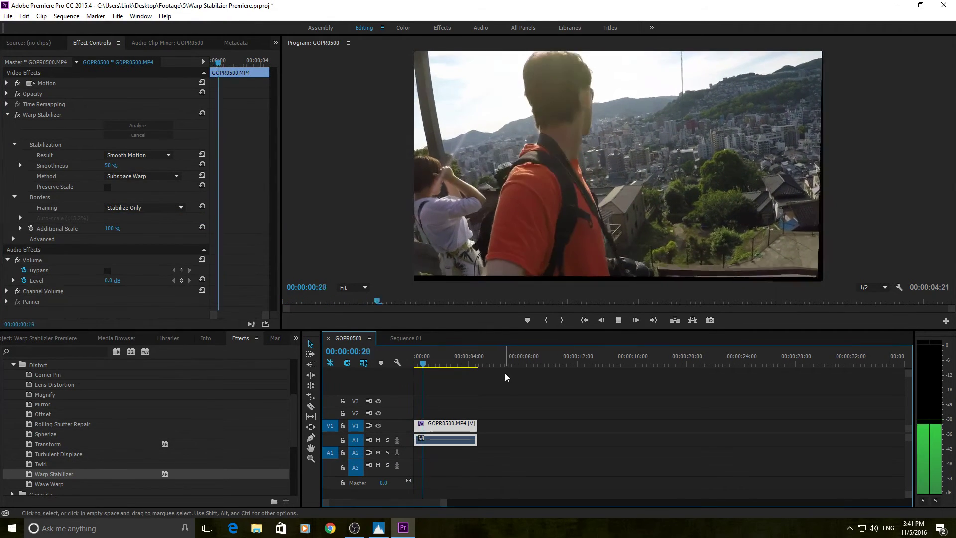
{"action": "key", "text": "space"}
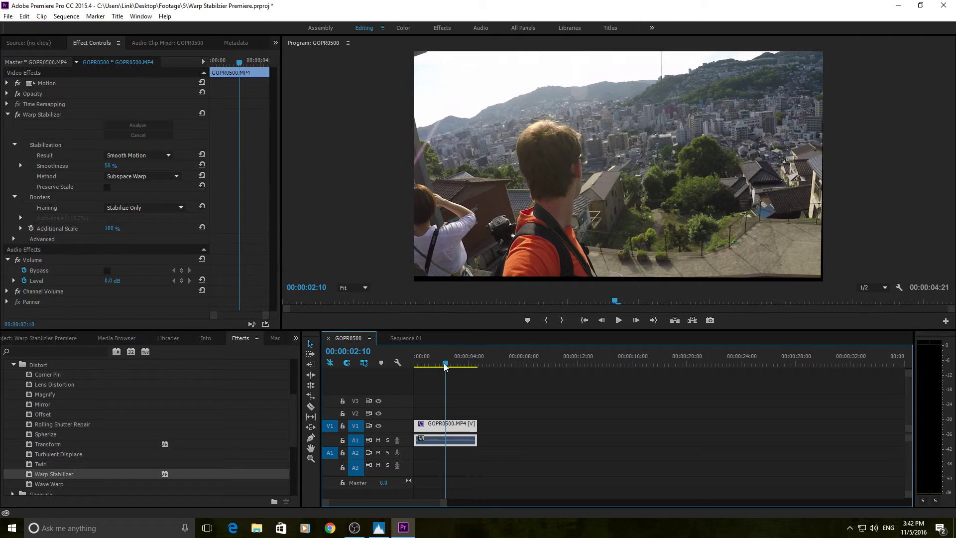
{"action": "left_click_drag", "start_coordinate": [445, 363], "coordinate": [426, 362]}
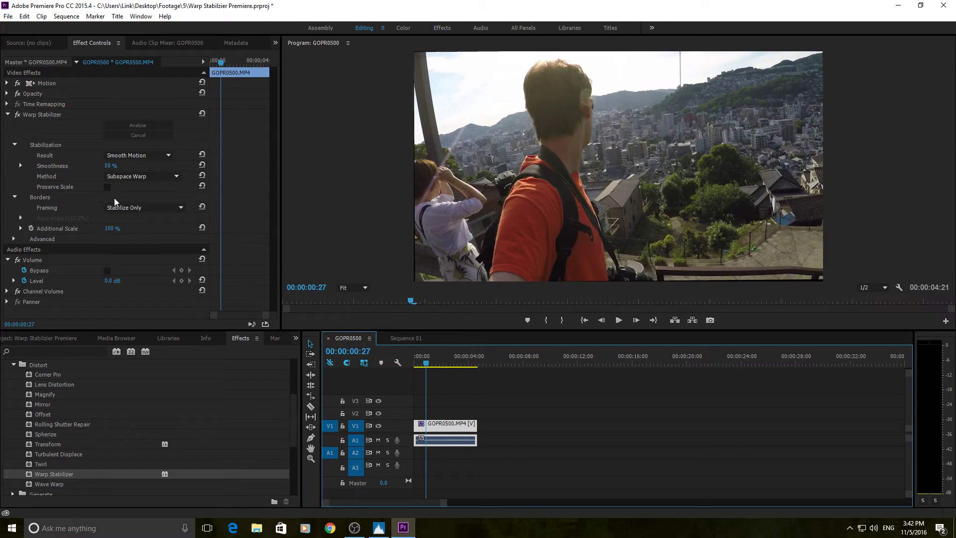
{"action": "key", "text": "space"}
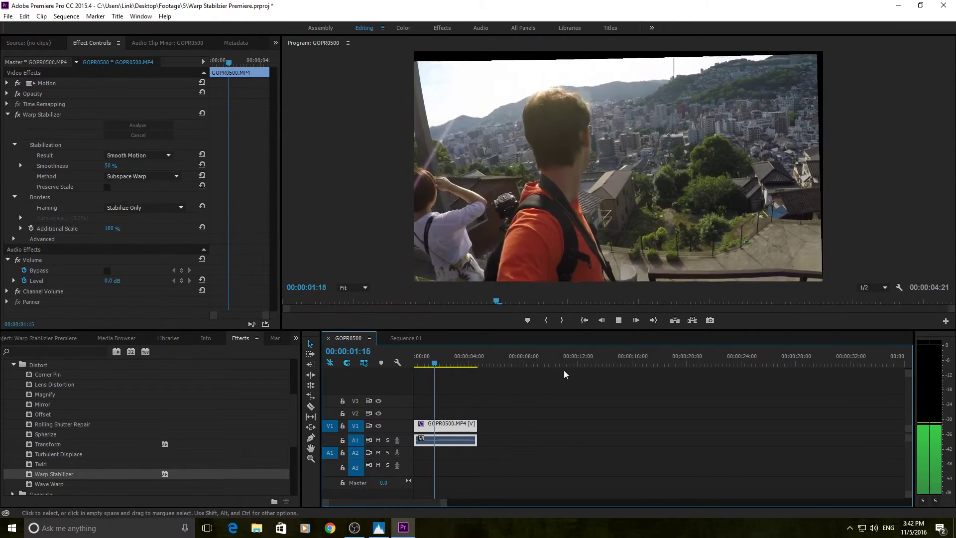
{"action": "key", "text": "space"}
Set Framing to Stabilize, Crop and play the cropped result from near the start
{"action": "left_click", "coordinate": [171, 208]}
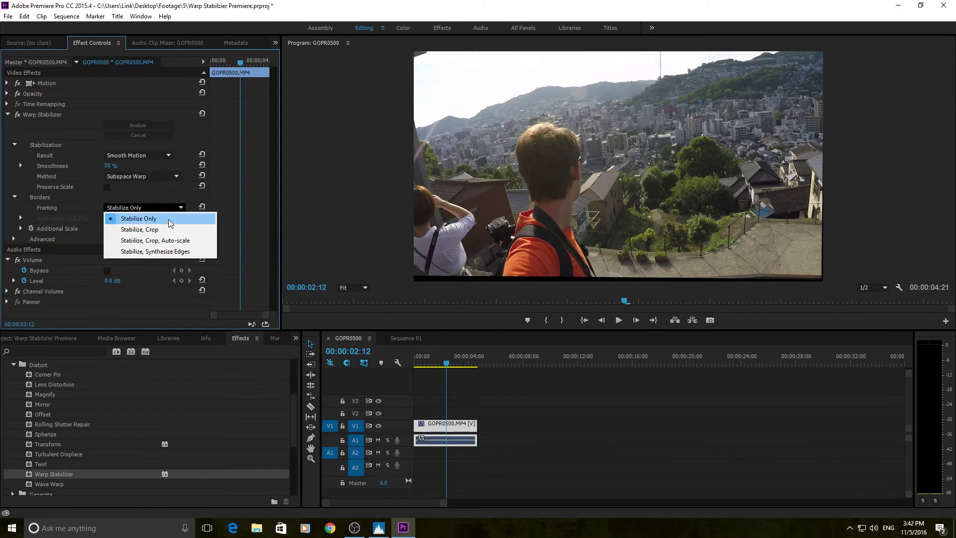
{"action": "left_click", "coordinate": [164, 232]}
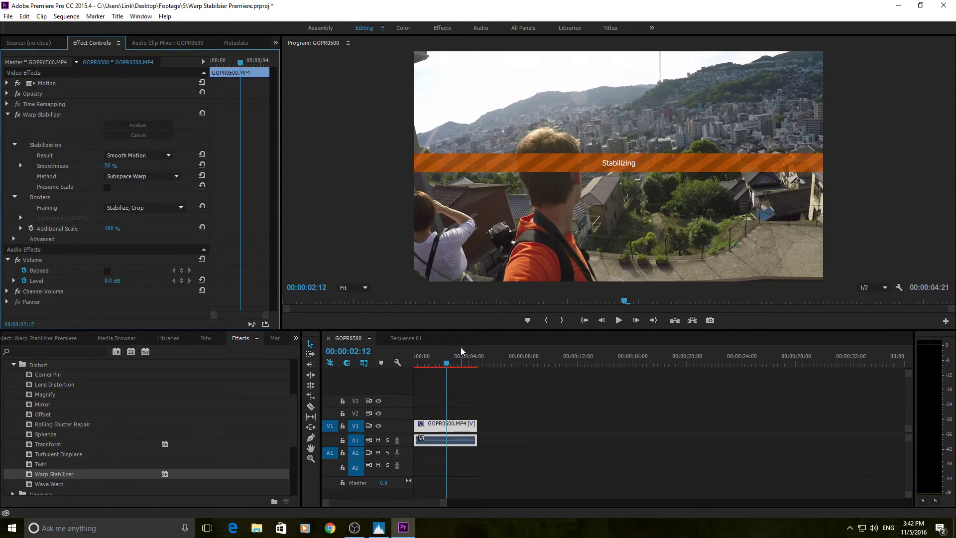
{"action": "left_click_drag", "start_coordinate": [438, 357], "coordinate": [416, 356]}
{"action": "key", "text": "space"}
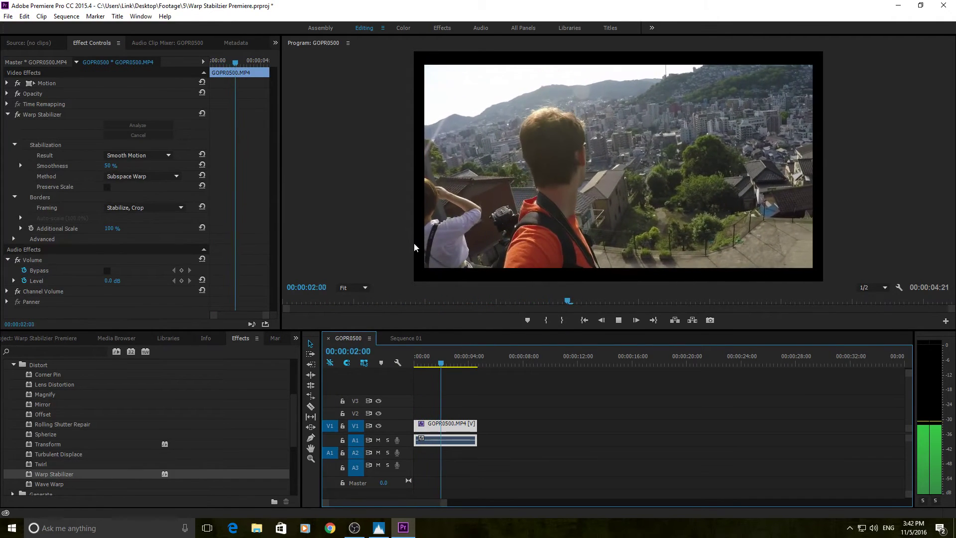
{"action": "key", "text": "space"}
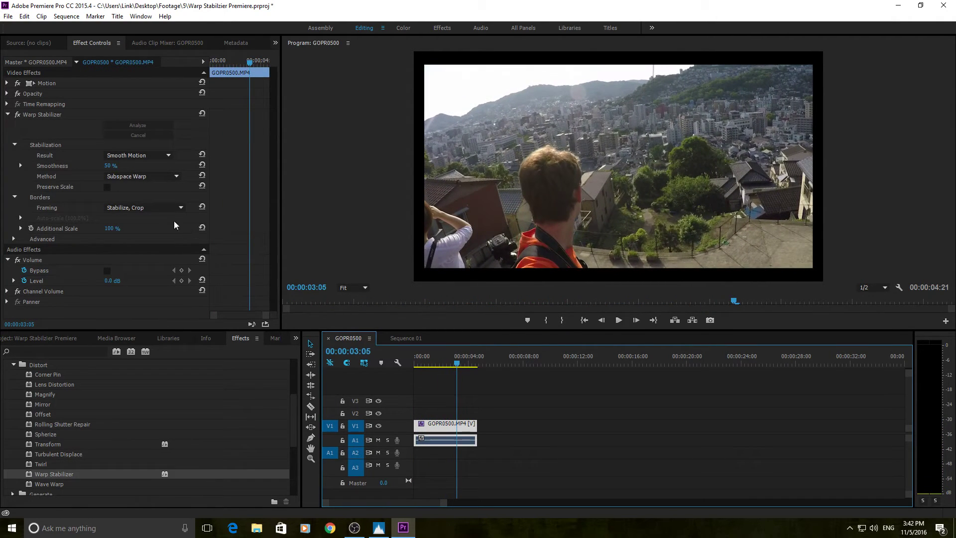
Set Framing to Stabilize, Crop, Auto-scale and play the auto-scaled result
{"action": "left_click", "coordinate": [144, 207]}
{"action": "left_click", "coordinate": [159, 240]}
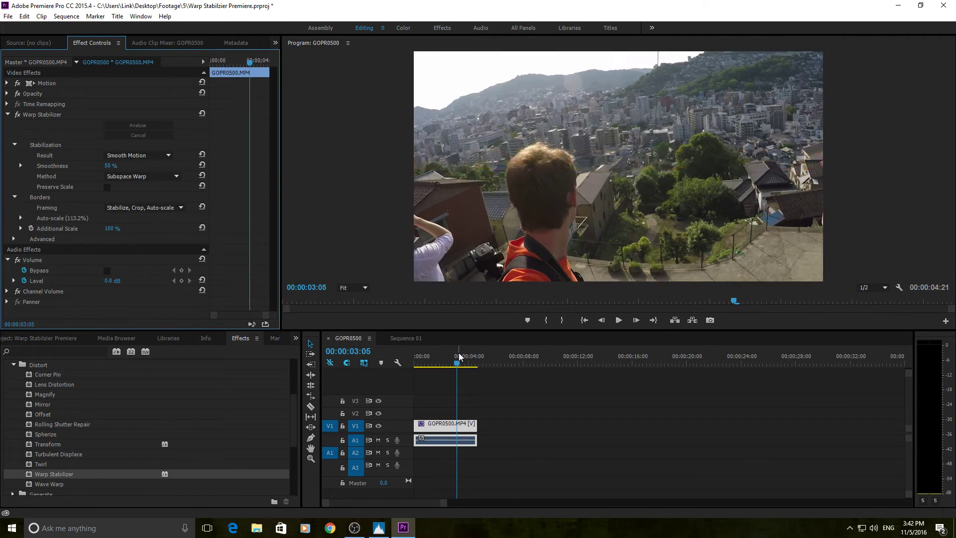
{"action": "left_click_drag", "start_coordinate": [444, 357], "coordinate": [401, 354]}
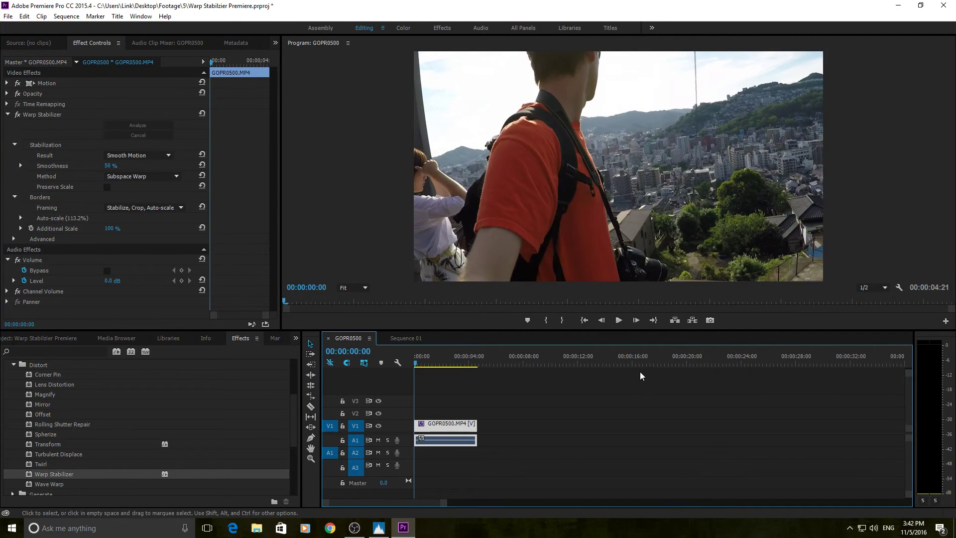
{"action": "key", "text": "space"}
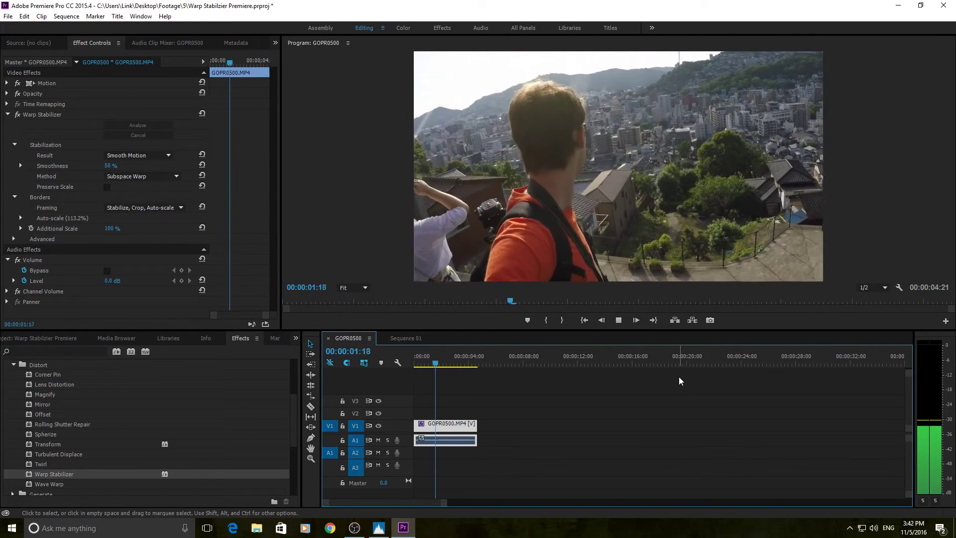
{"action": "key", "text": "space"}
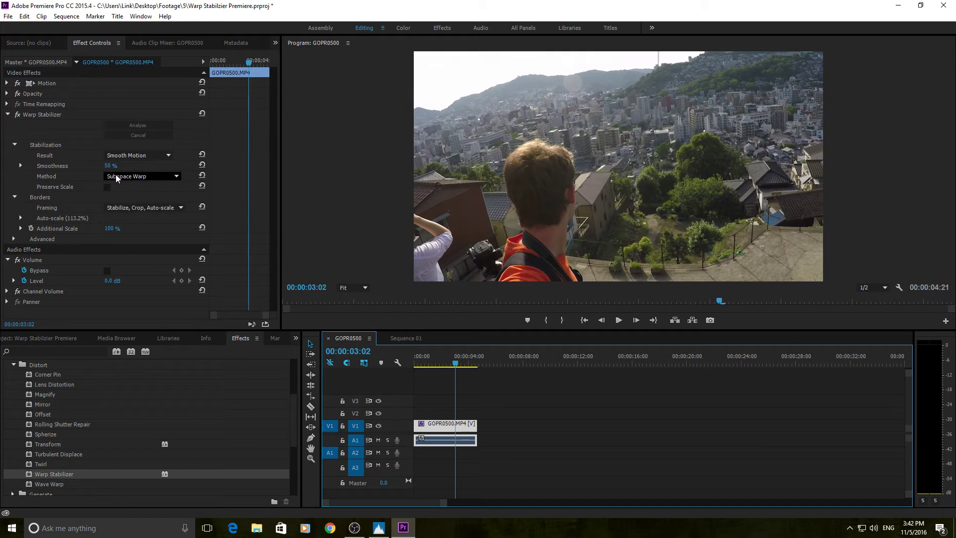
Raise Warp Stabilizer smoothness to 268% and replay the steadier clip from the start
{"action": "left_click_drag", "start_coordinate": [115, 166], "coordinate": [107, 167]}
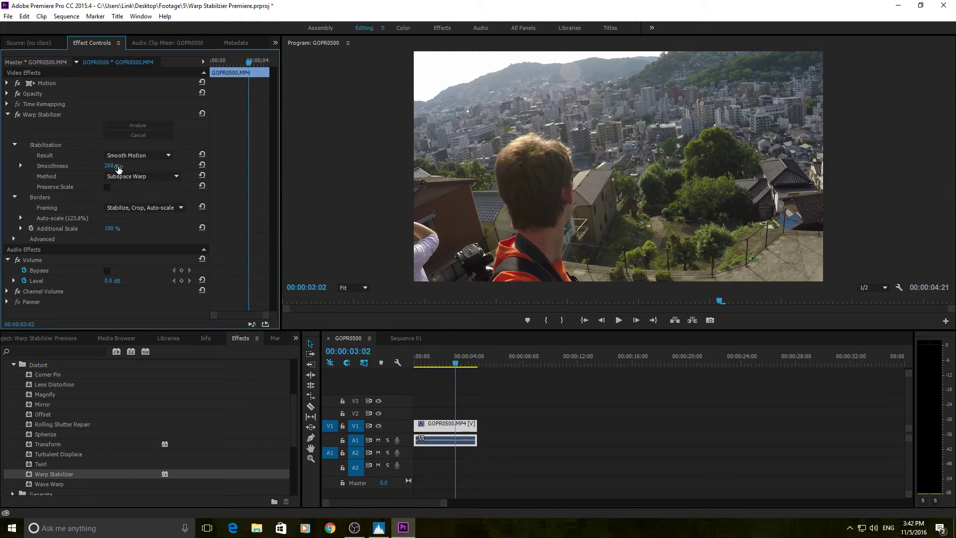
{"action": "left_click", "coordinate": [384, 361]}
{"action": "key", "text": "Home"}
{"action": "key", "text": "space"}
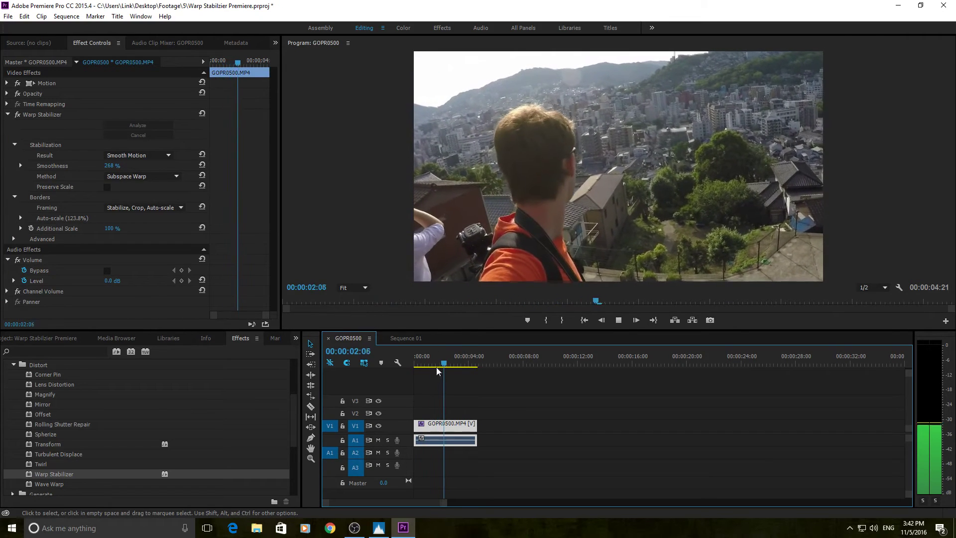
{"action": "key", "text": "Home"}
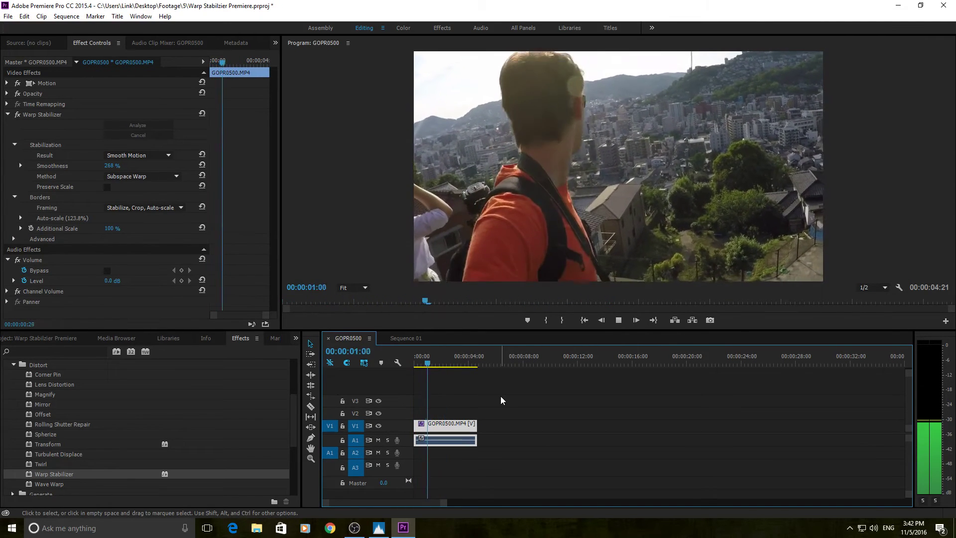
{"action": "key", "text": "space"}
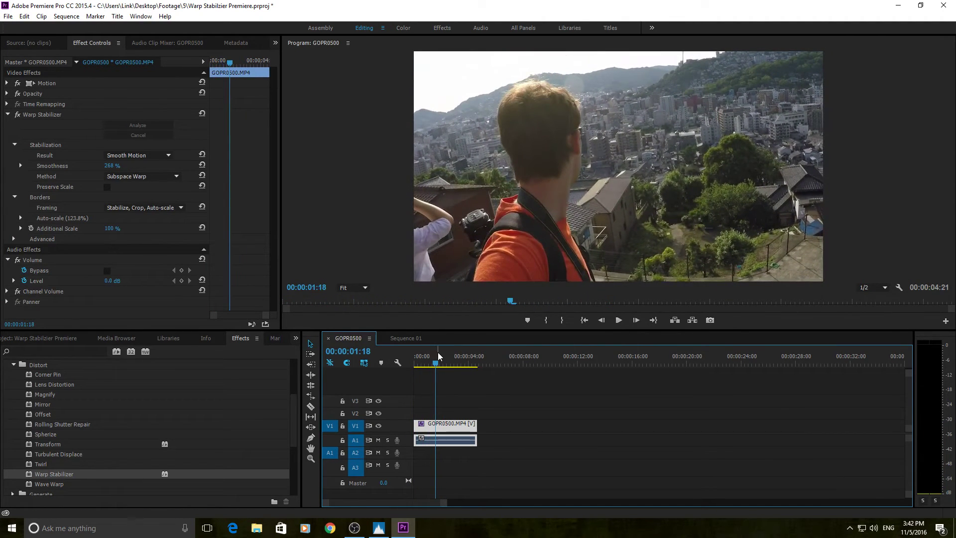
{"action": "mouse_move", "coordinate": [438, 357]}
{"action": "left_mouse_down"}
{"action": "mouse_move", "coordinate": [406, 362]}
{"action": "mouse_move", "coordinate": [431, 363]}
{"action": "mouse_move", "coordinate": [409, 363]}
{"action": "mouse_move", "coordinate": [424, 367]}
{"action": "left_mouse_up"}
{"action": "key", "text": "space"}
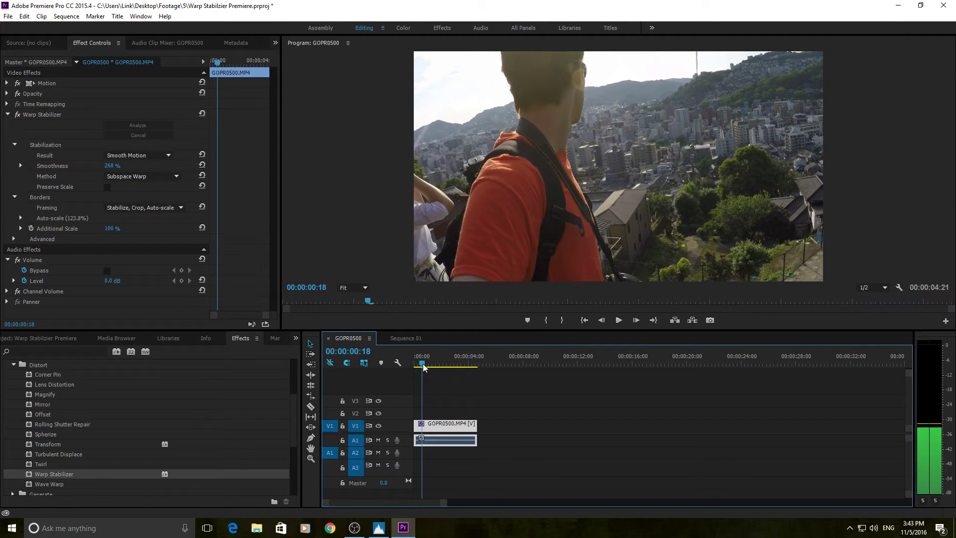
{"action": "key", "text": "Right"}
{"action": "key", "text": "Right"}
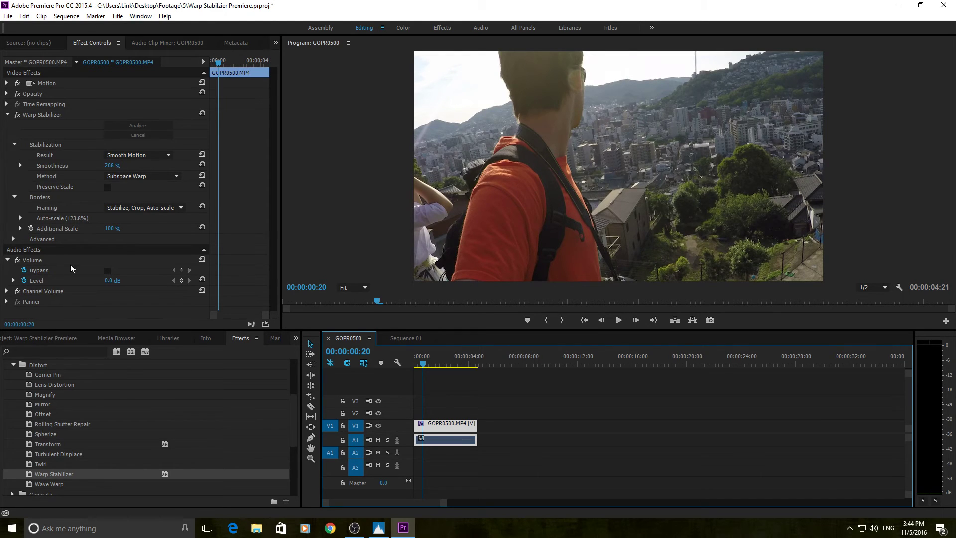
Enter a new Warp Stabilizer Smoothness value, lowering it to 12%
{"action": "left_click", "coordinate": [112, 166]}
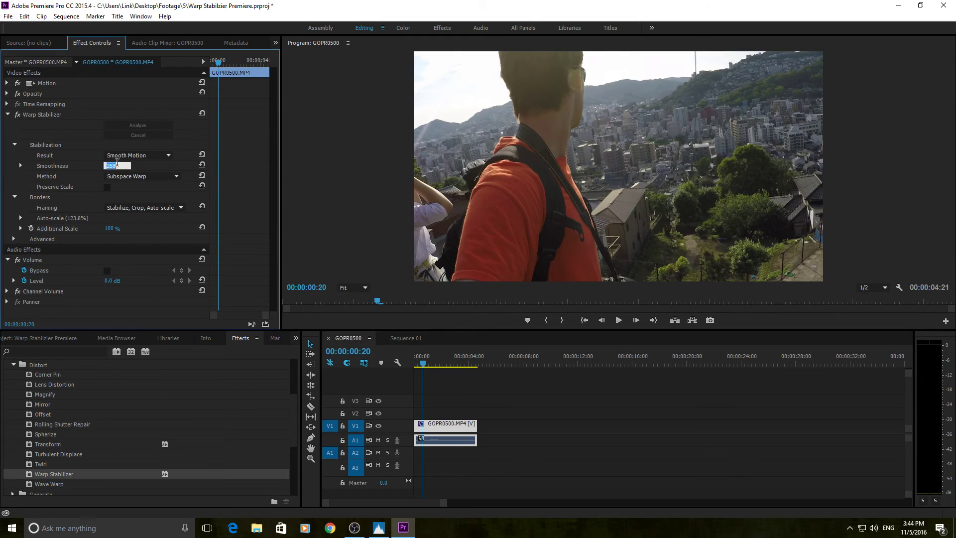
{"action": "type", "text": "05"}
{"action": "key", "text": "BackSpace"}
{"action": "key", "text": "BackSpace"}
{"action": "type", "text": "50"}
{"action": "key", "text": "Return"}
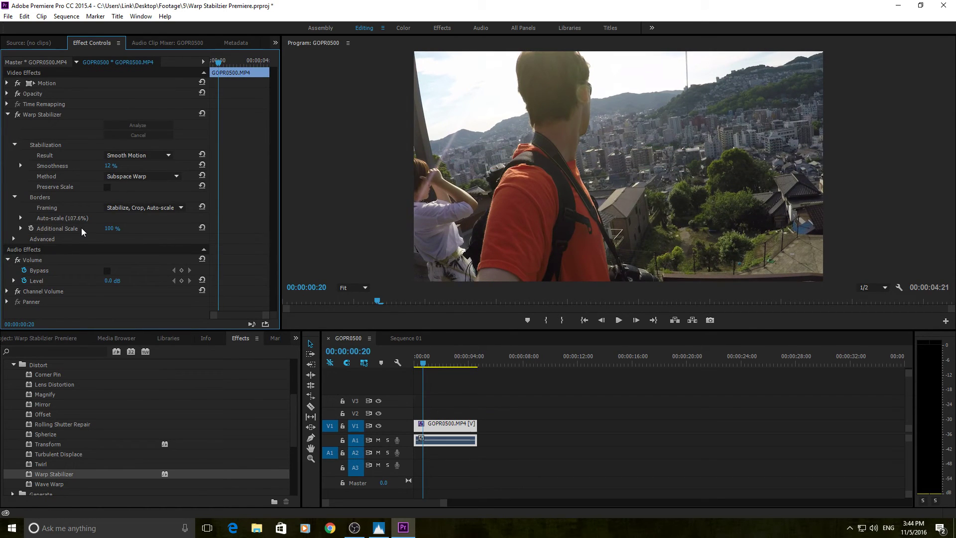
Play the sequence to preview the stabilization, then return the playhead to 00:00:00:00
{"action": "left_click", "coordinate": [413, 363]}
{"action": "key", "text": "space"}
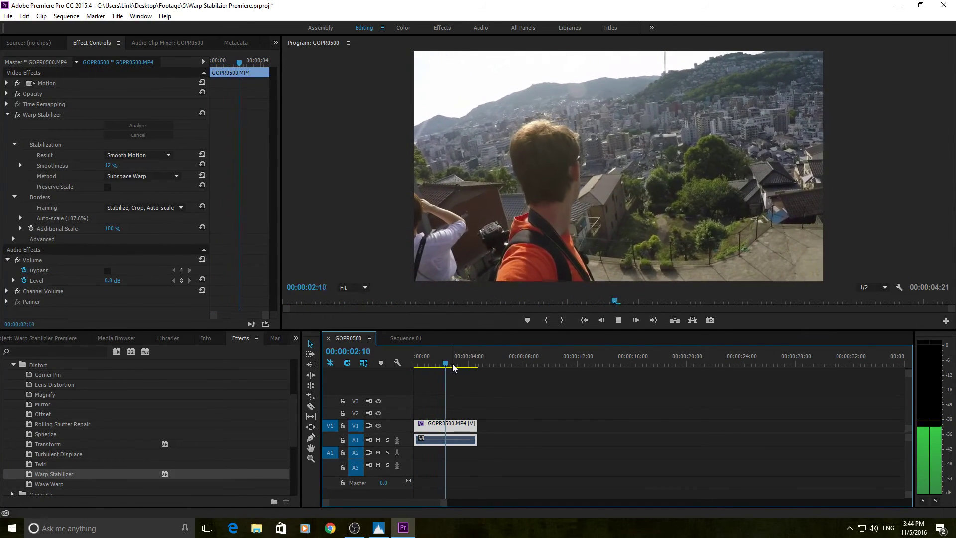
{"action": "key", "text": "space"}
{"action": "left_click_drag", "start_coordinate": [417, 353], "coordinate": [410, 355]}
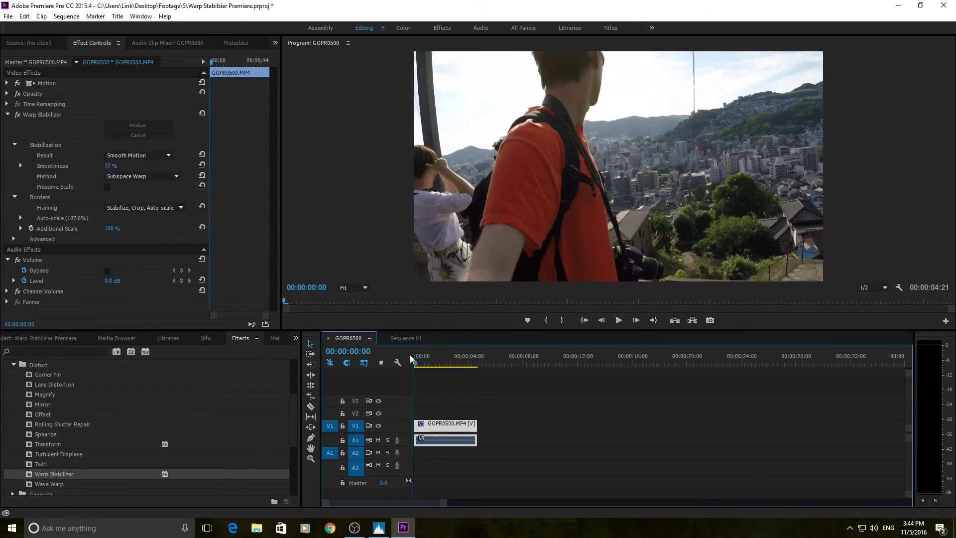
Look over the Advanced settings, then set Framing to Stabilize, Synthesize Edges
{"action": "left_click", "coordinate": [13, 239]}
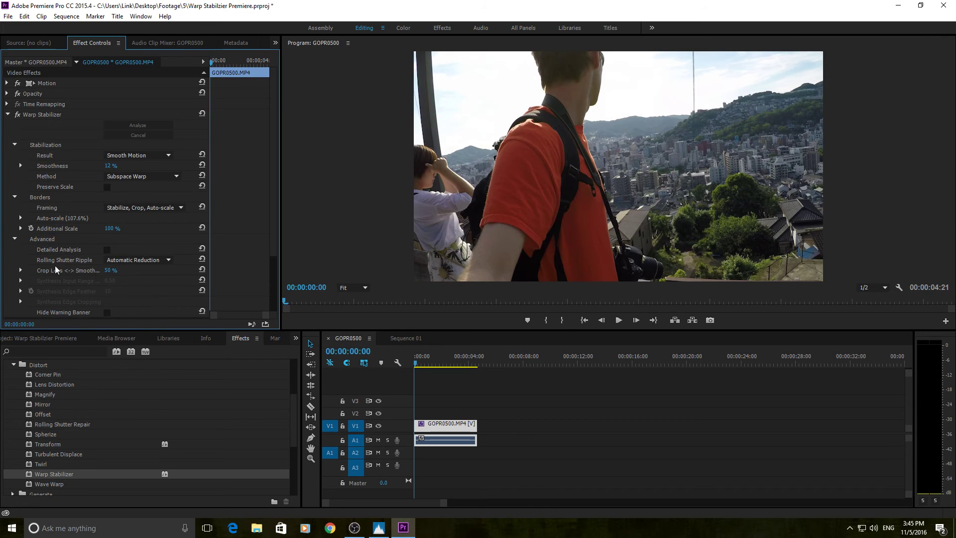
{"action": "left_click", "coordinate": [13, 241]}
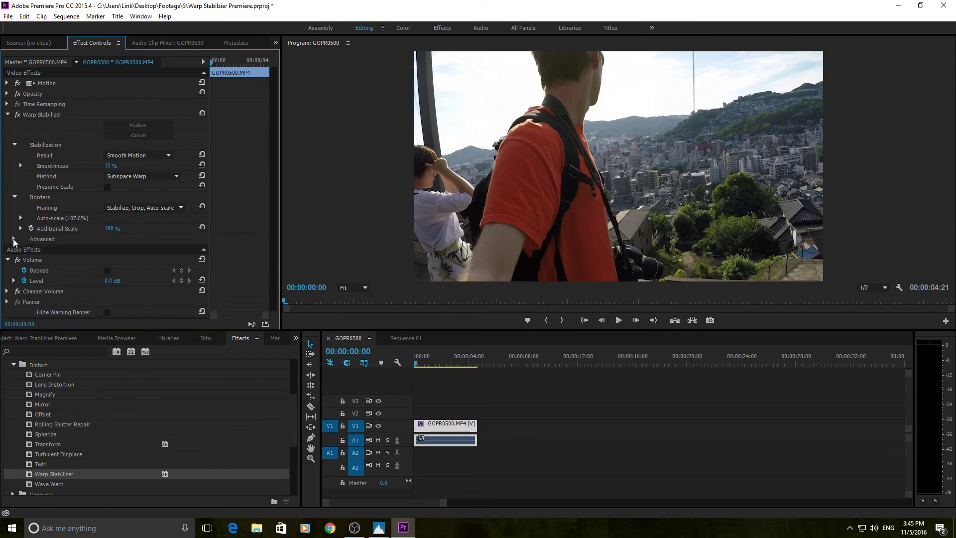
{"action": "left_click", "coordinate": [137, 208]}
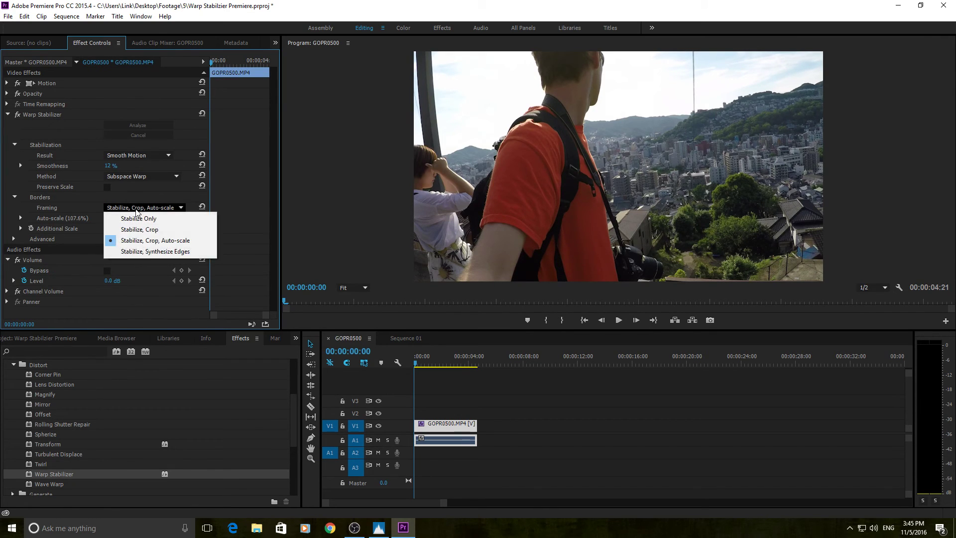
{"action": "left_click", "coordinate": [154, 252]}
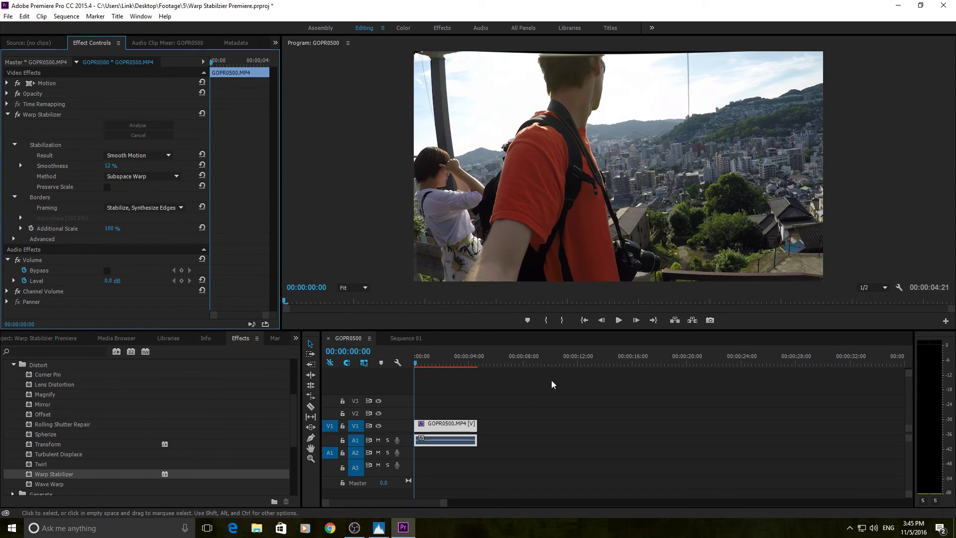
Step forward seven frames and back two to inspect synthesized edges, then play to 00:00:02:26
{"action": "left_click", "coordinate": [636, 320]}
{"action": "left_click", "coordinate": [636, 320]}
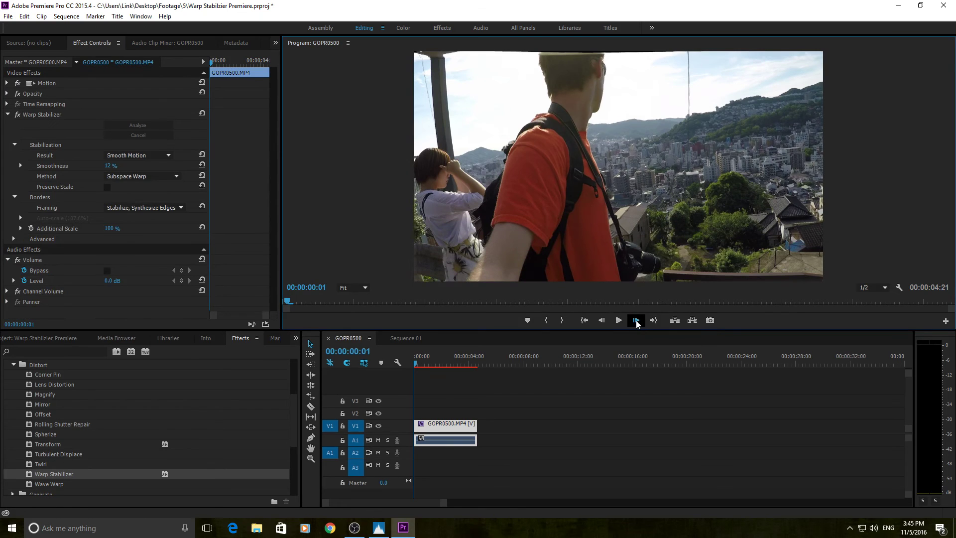
{"action": "left_click", "coordinate": [636, 320]}
{"action": "left_click", "coordinate": [636, 320]}
{"action": "left_click", "coordinate": [636, 321]}
{"action": "left_click", "coordinate": [636, 320]}
{"action": "left_click", "coordinate": [636, 320]}
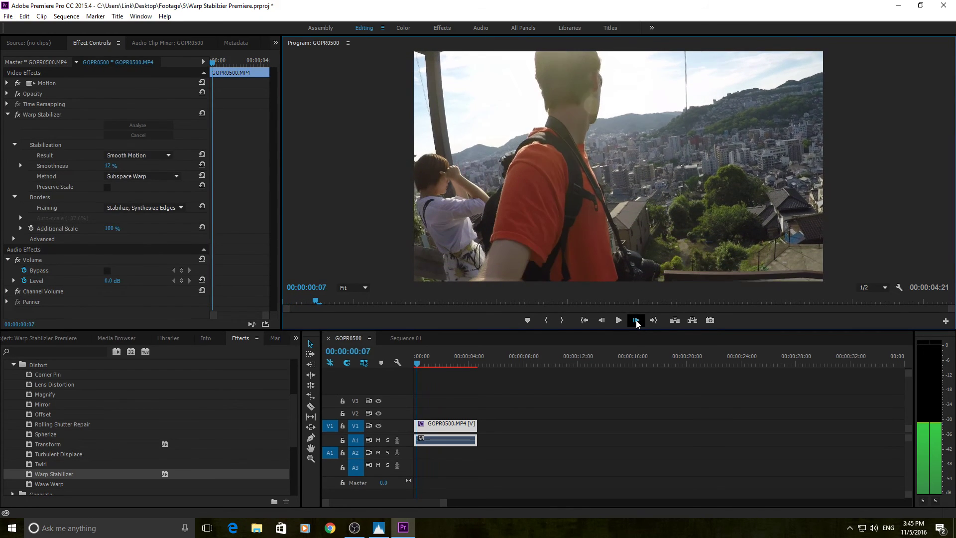
{"action": "left_click", "coordinate": [636, 321]}
{"action": "left_click", "coordinate": [636, 320]}
{"action": "left_click", "coordinate": [636, 320]}
{"action": "left_click", "coordinate": [636, 320]}
{"action": "left_click", "coordinate": [607, 321]}
{"action": "left_click", "coordinate": [608, 320]}
{"action": "left_click", "coordinate": [608, 321]}
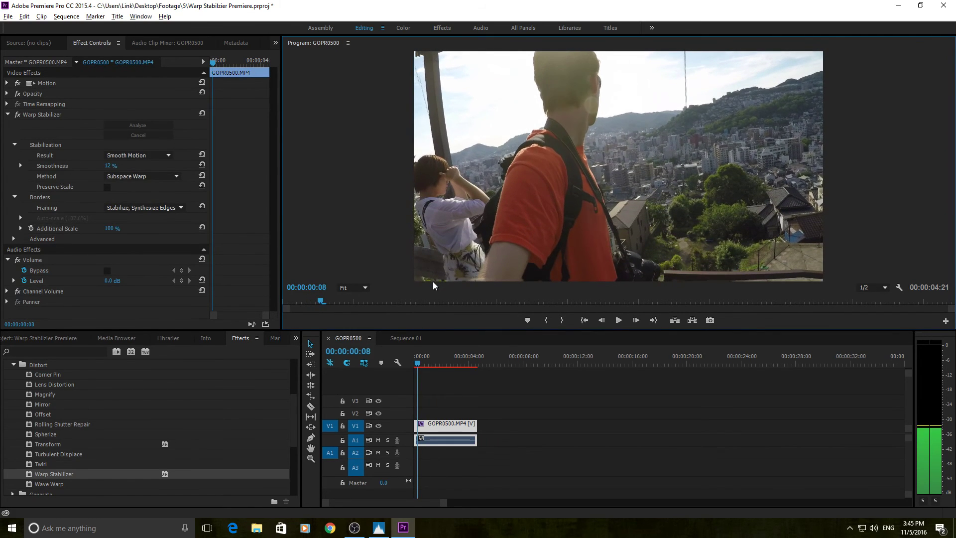
{"action": "key", "text": "alt"}
{"action": "key", "text": "space"}
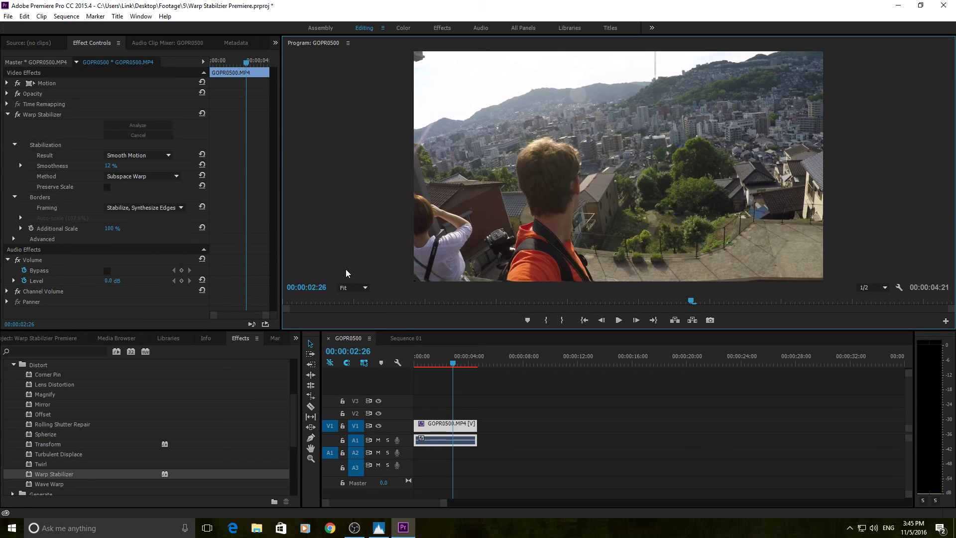
Set Warp Stabilizer framing to Stabilize, Crop, Auto-scale and Smoothness to 50%
{"action": "left_click", "coordinate": [178, 208]}
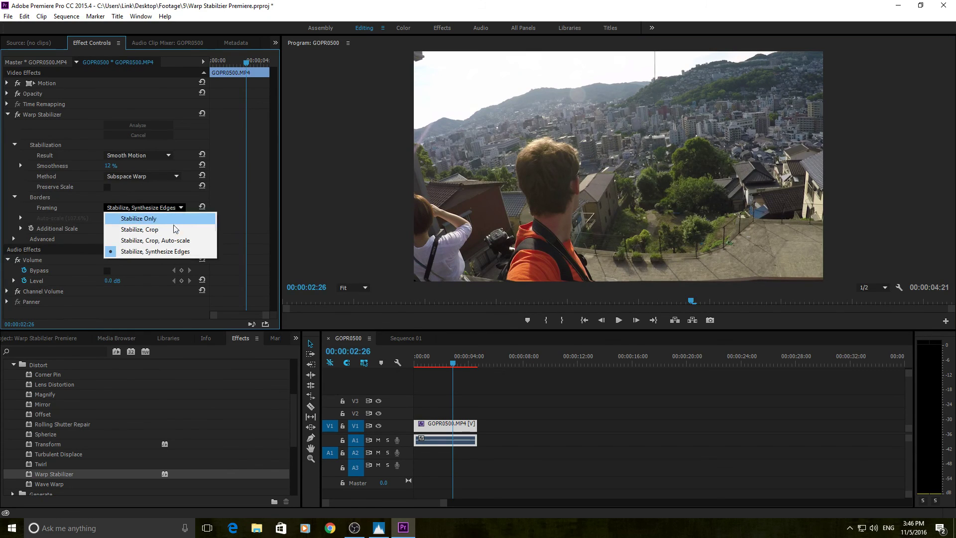
{"action": "left_click", "coordinate": [166, 239]}
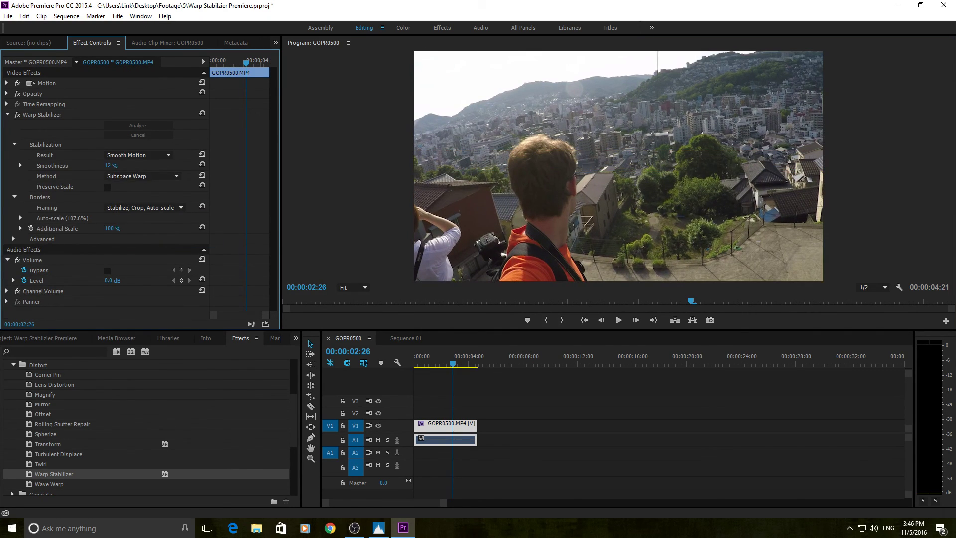
{"action": "left_click", "coordinate": [110, 166]}
{"action": "type", "text": "50"}
{"action": "key", "text": "Return"}
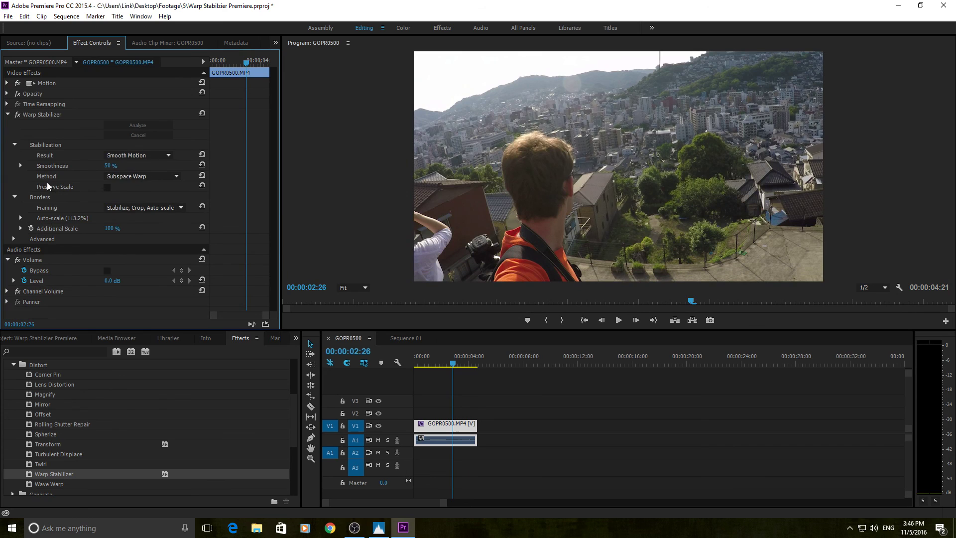
Expand Warp Stabilizer's Advanced settings and toggle the Detailed Analysis checkbox
{"action": "left_click", "coordinate": [13, 239]}
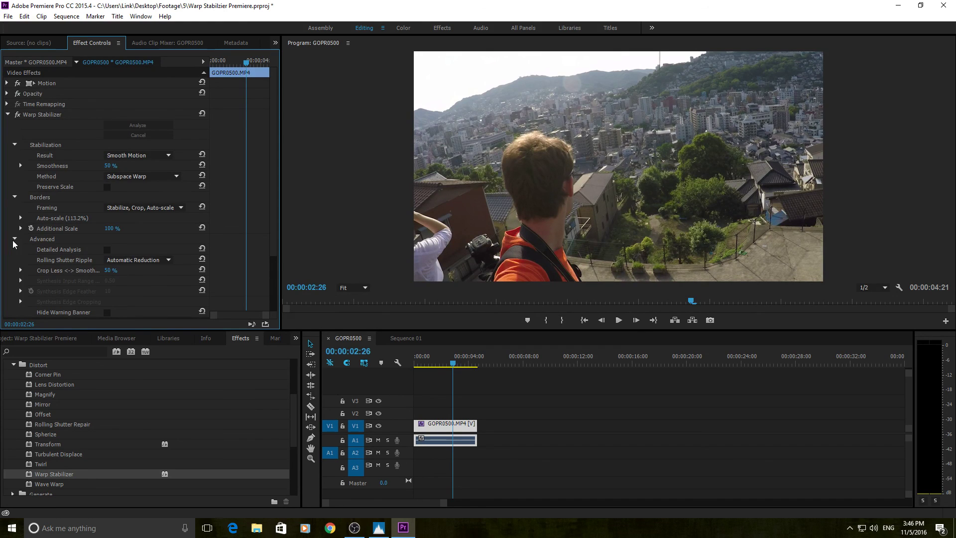
{"action": "left_click", "coordinate": [13, 240]}
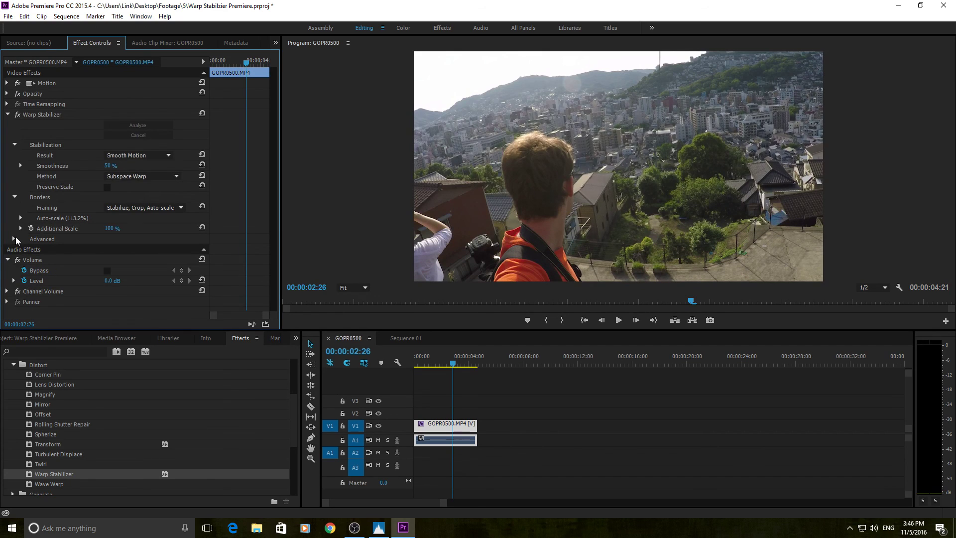
{"action": "left_click", "coordinate": [15, 240]}
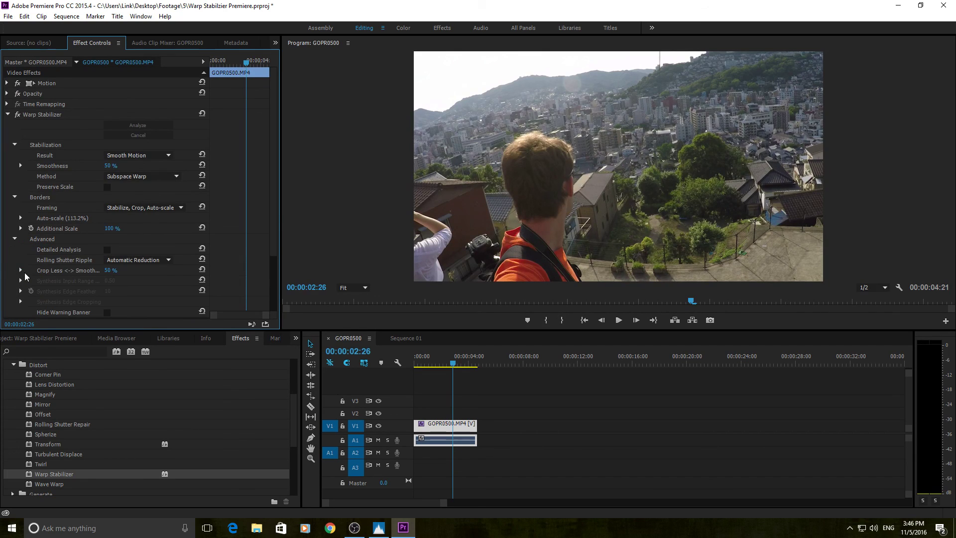
{"action": "scroll", "coordinate": [25, 273], "scroll_direction": "down", "scroll_amount": 1}
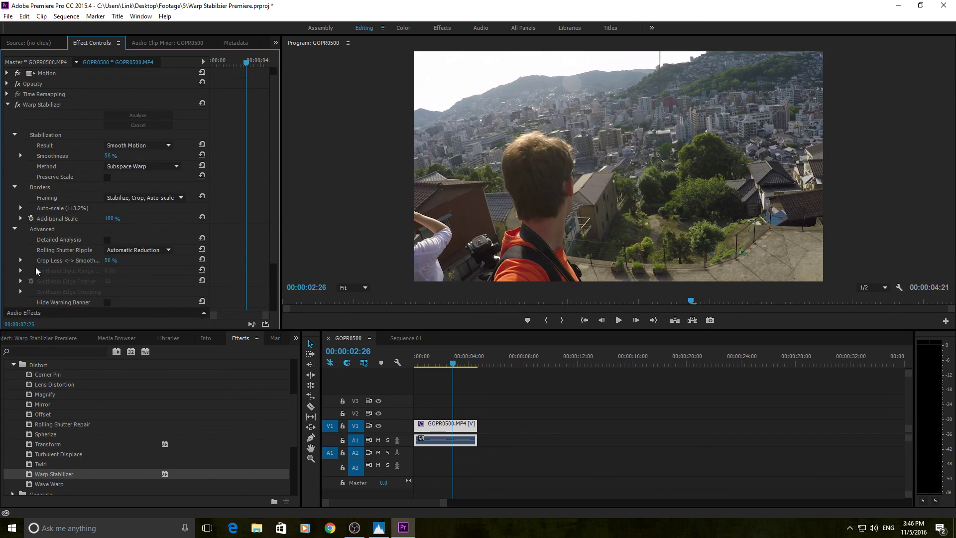
{"action": "left_click", "coordinate": [107, 240]}
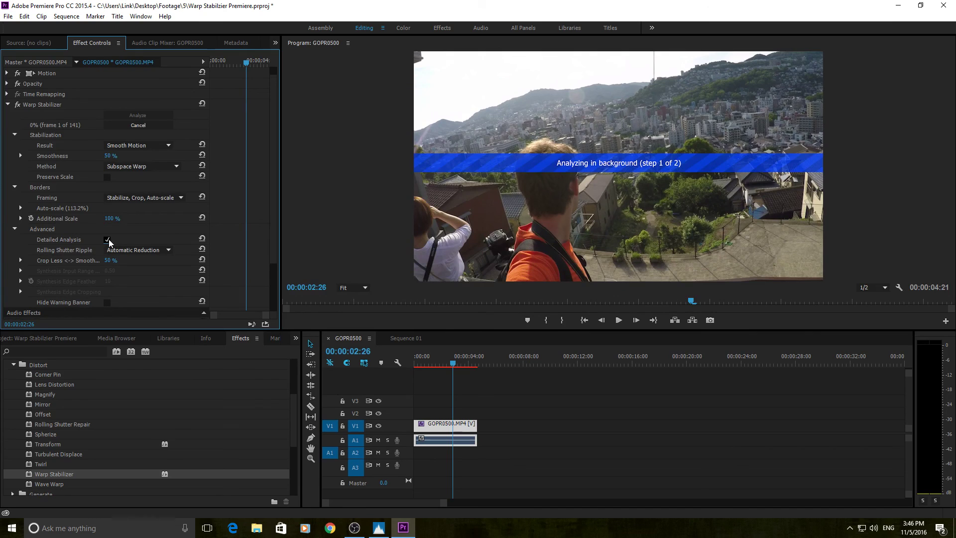
{"action": "left_click", "coordinate": [107, 240]}
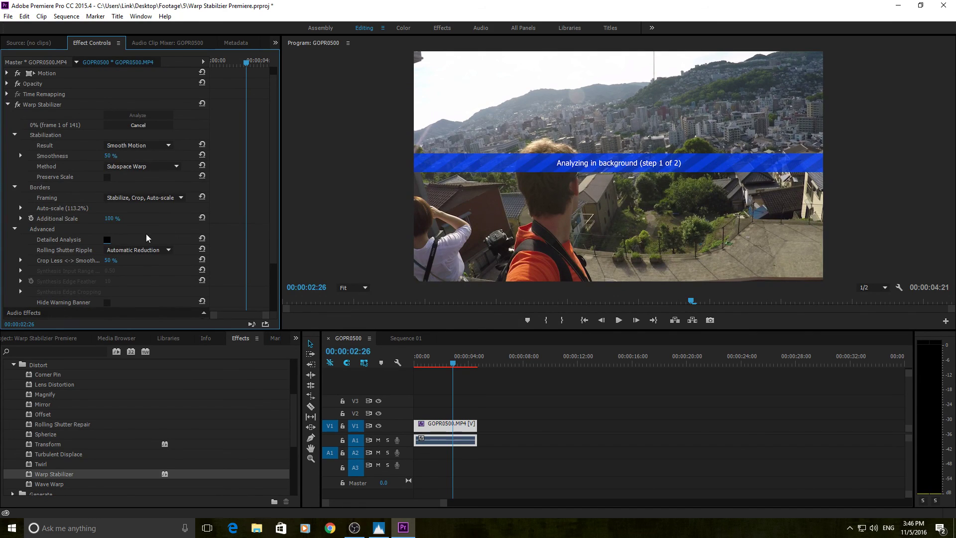